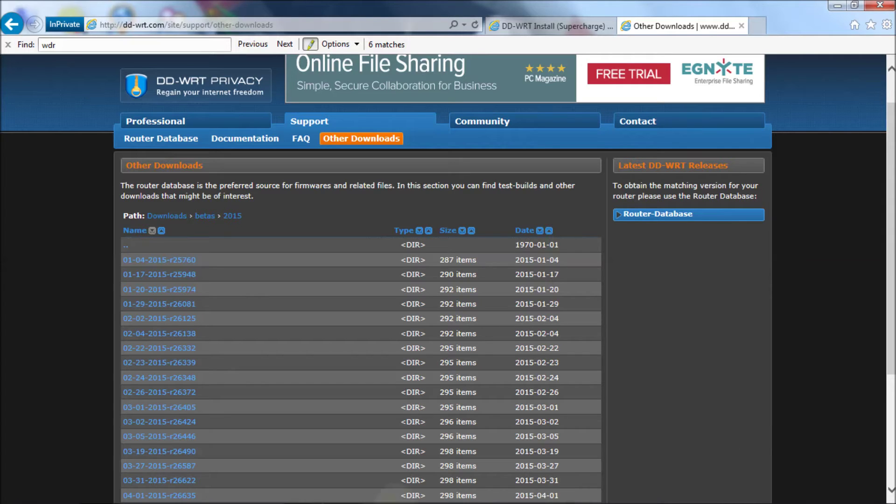
View the photo of the Ethernet cable linking the router to the laptop, and minimize it
mouse_move(573, 501)
click(301, 491)
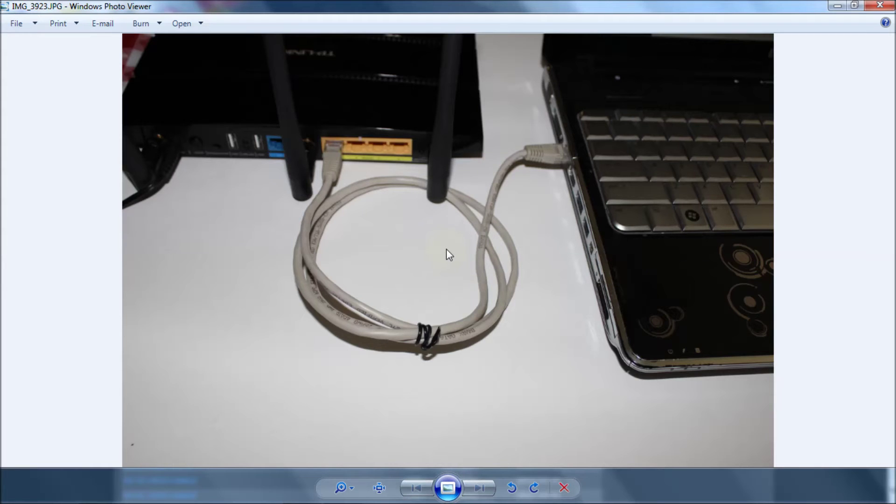
click(834, 7)
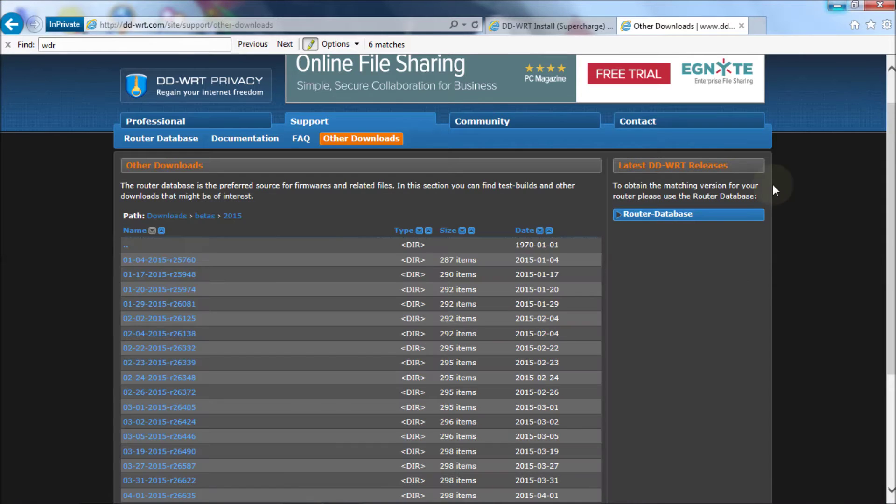
Disable the Wireless Network Connection adapter in the computer's network connections
mouse_move(717, 502)
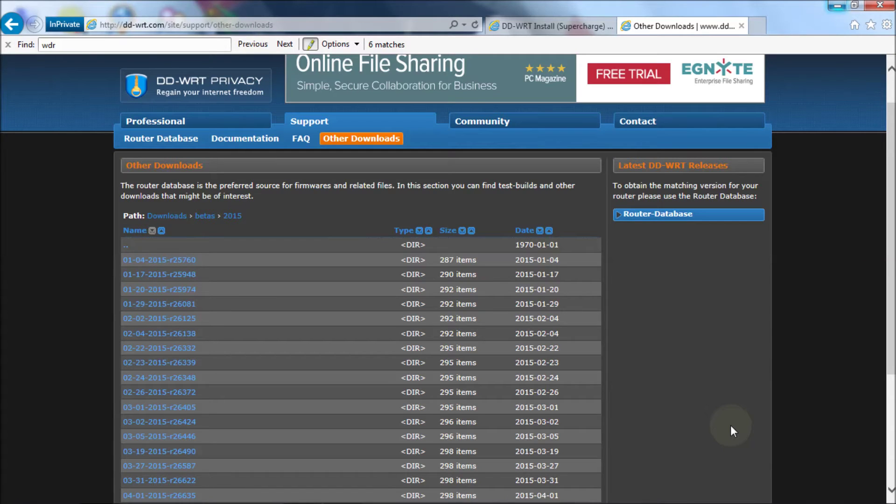
mouse_move(789, 501)
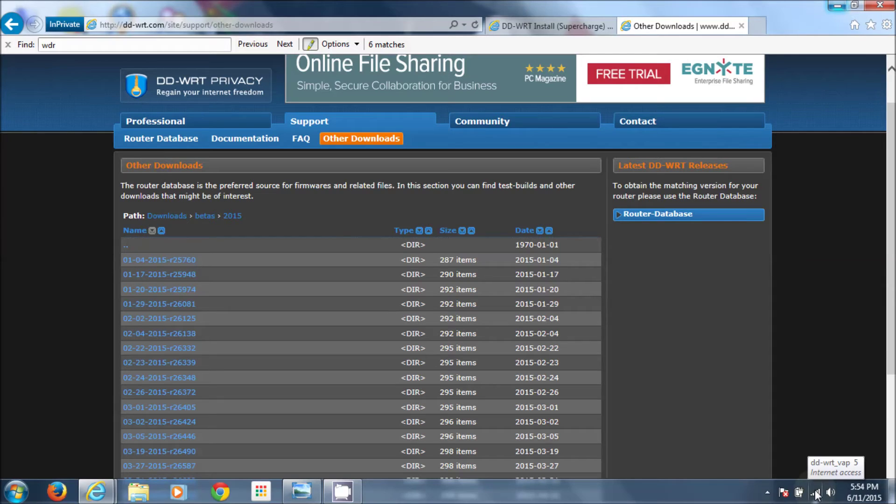
click(816, 493)
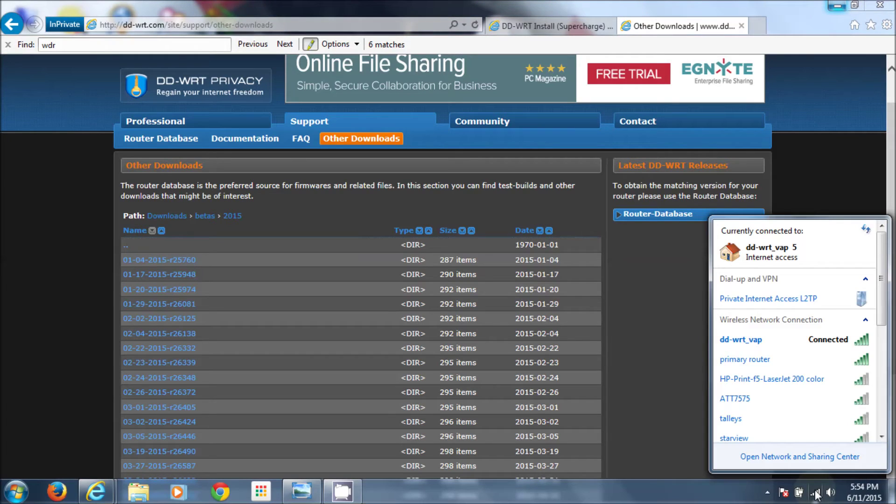
click(807, 459)
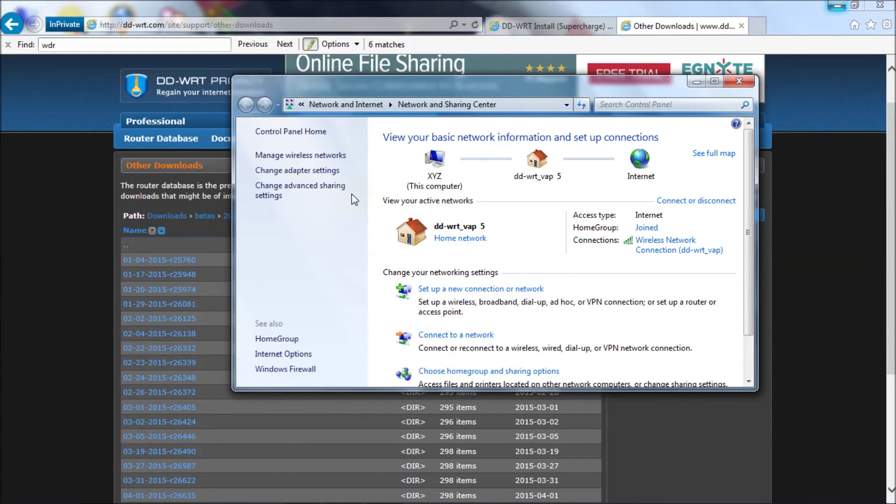
click(323, 171)
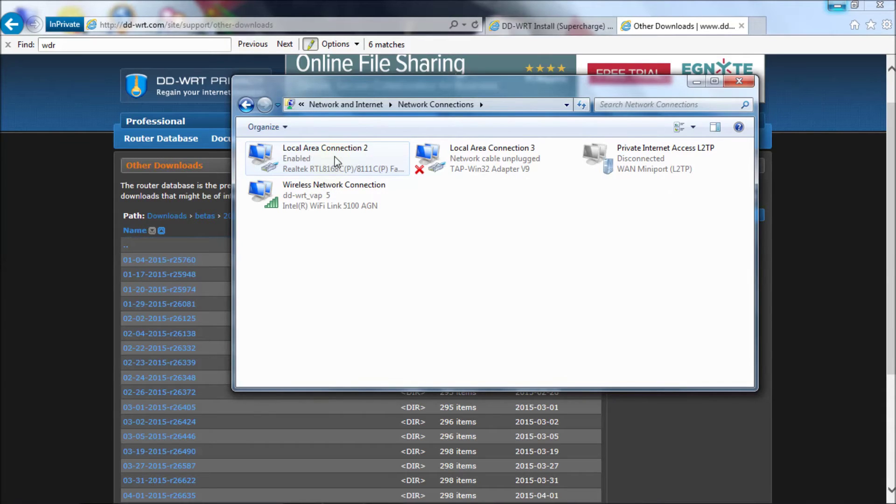
right_click(350, 198)
click(321, 193)
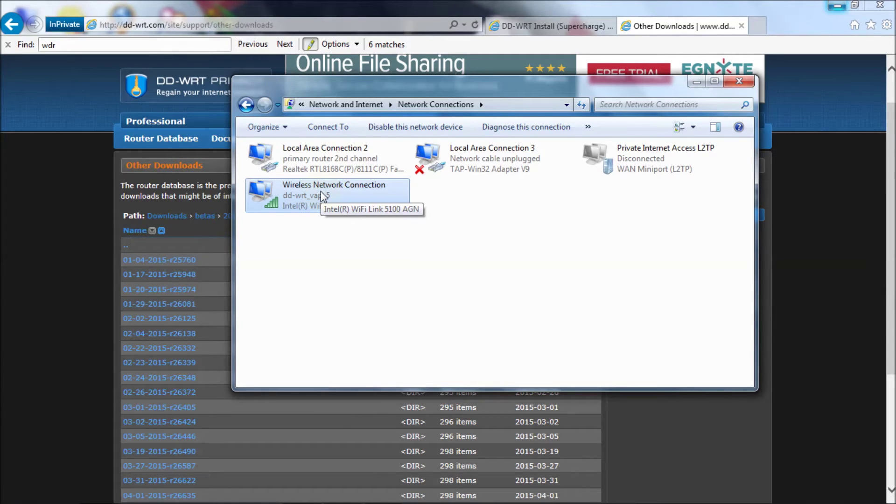
right_click(321, 191)
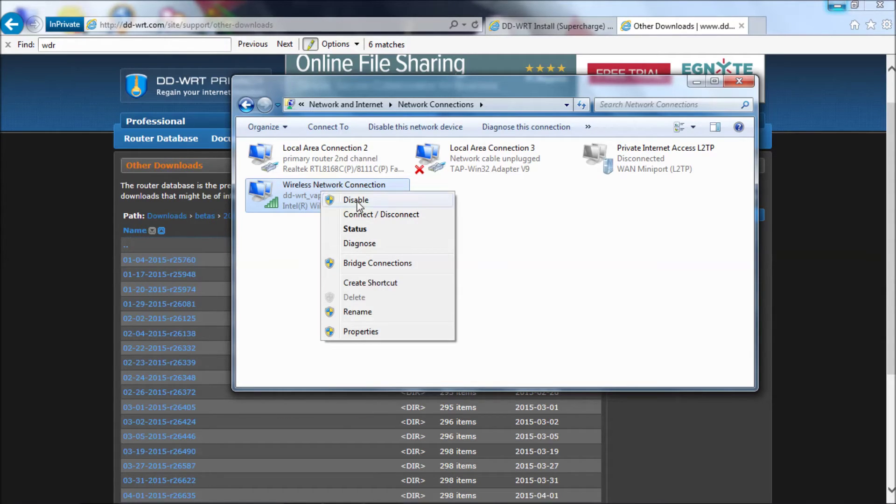
click(357, 201)
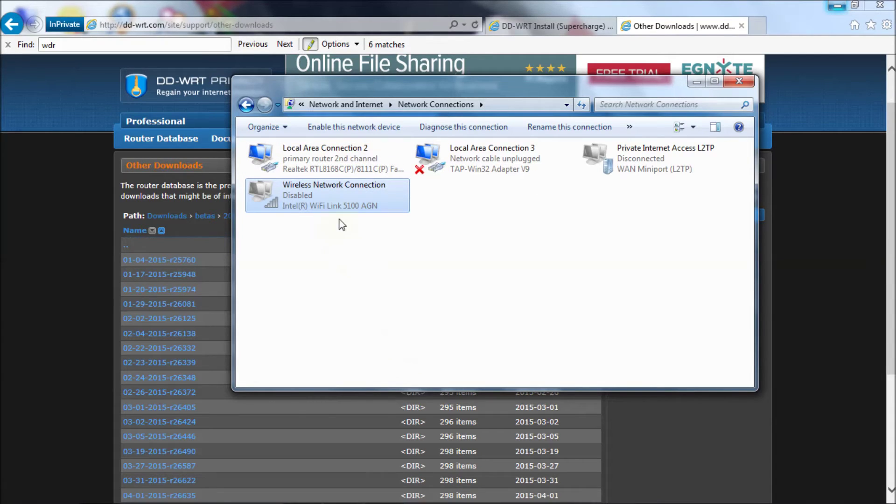
Examine the network connection details of Local Area Connection 2 for its IPv4 default gateway
right_click(327, 160)
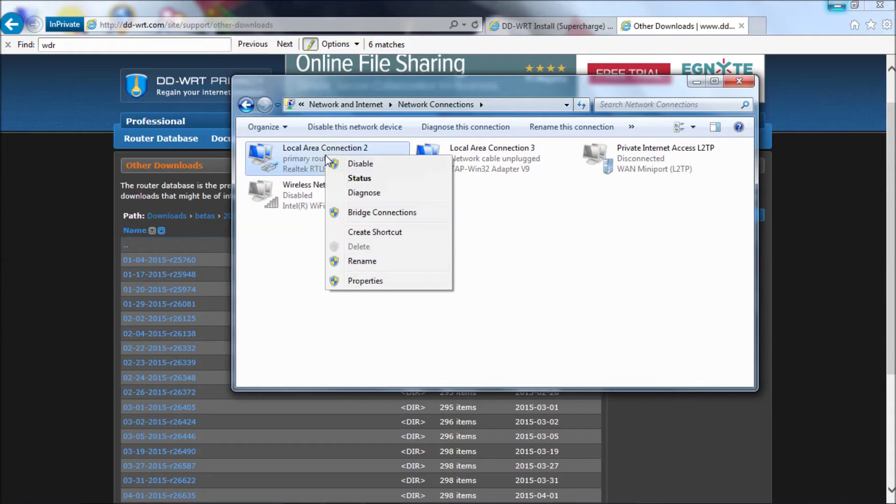
click(360, 180)
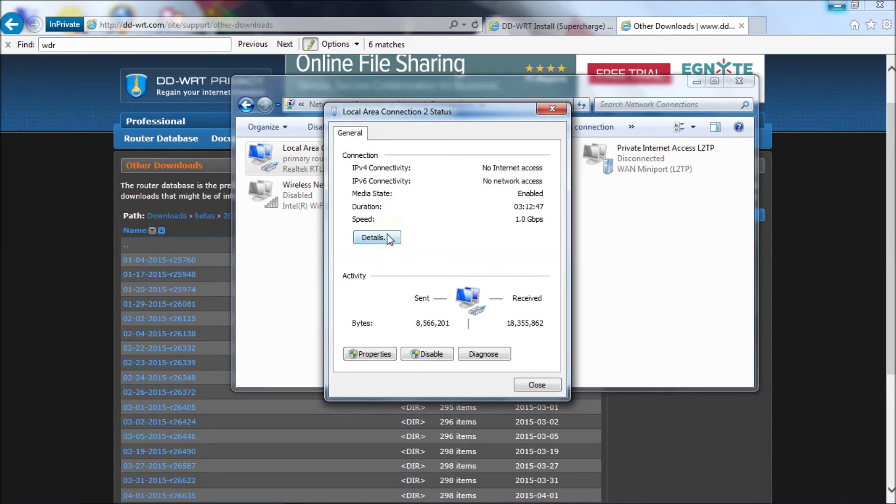
click(389, 239)
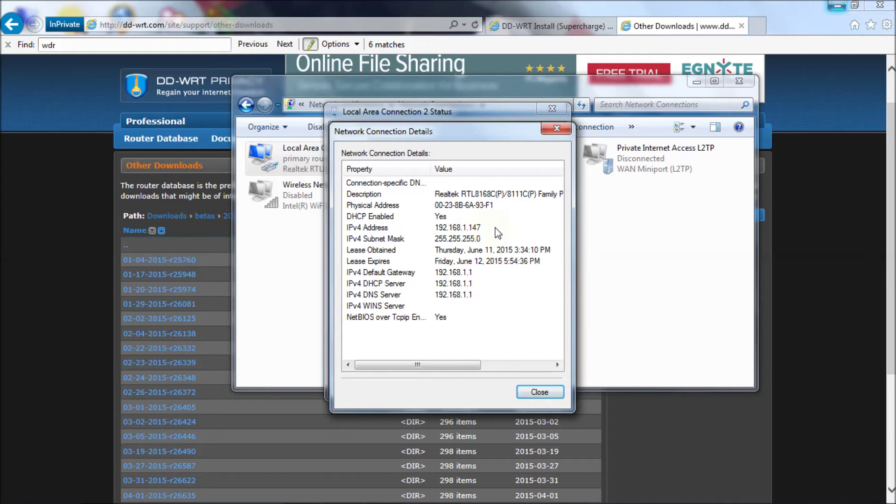
click(476, 275)
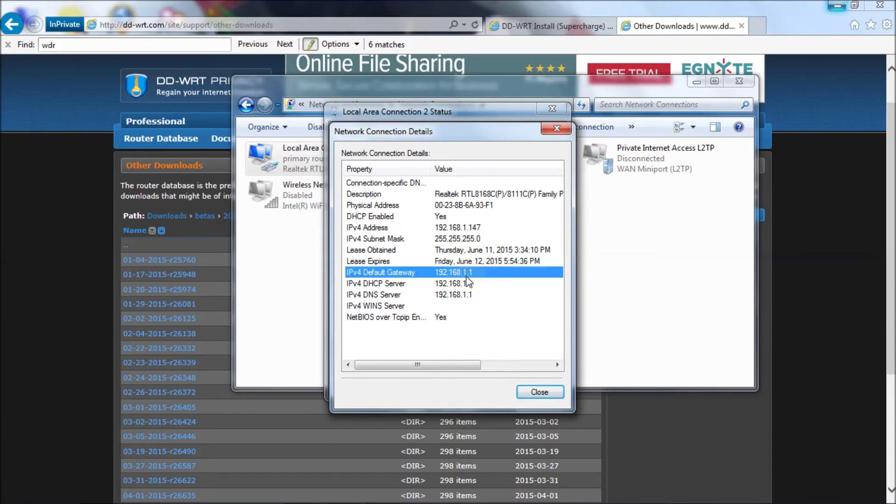
click(540, 392)
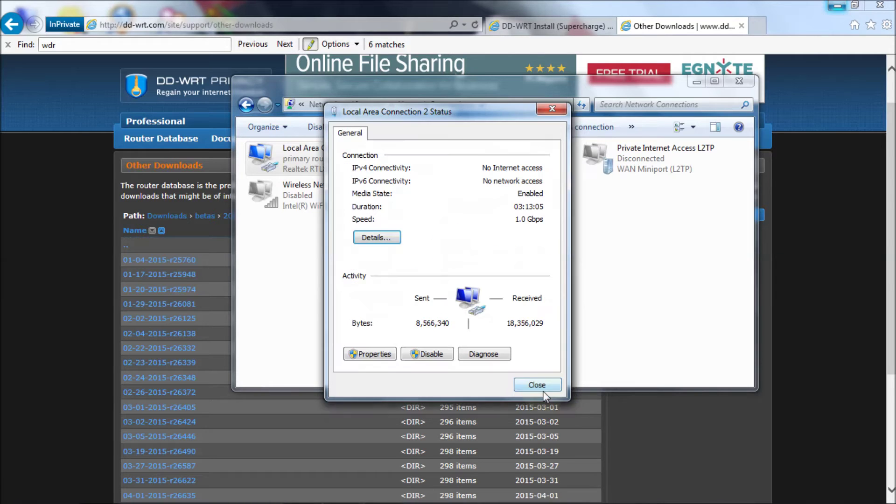
Check the IP and DNS address assignment in Local Area Connection 2's IPv4 properties, and close the network windows
click(375, 354)
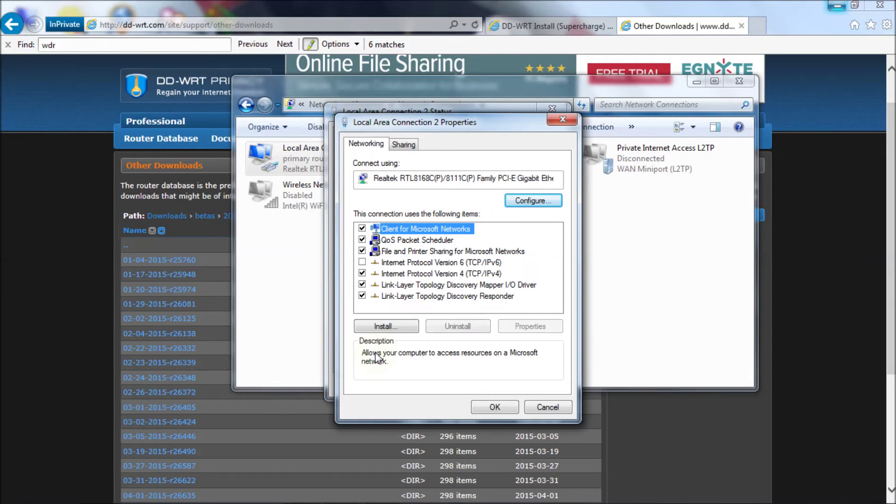
click(426, 276)
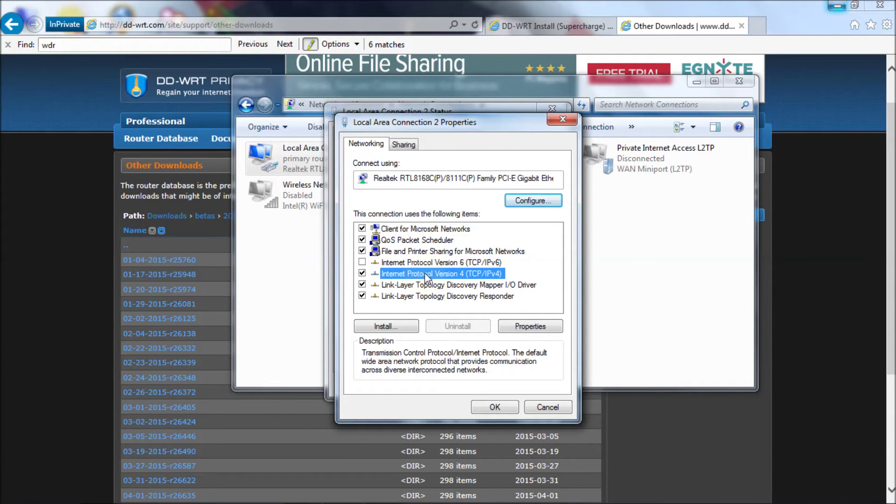
double_click(425, 275)
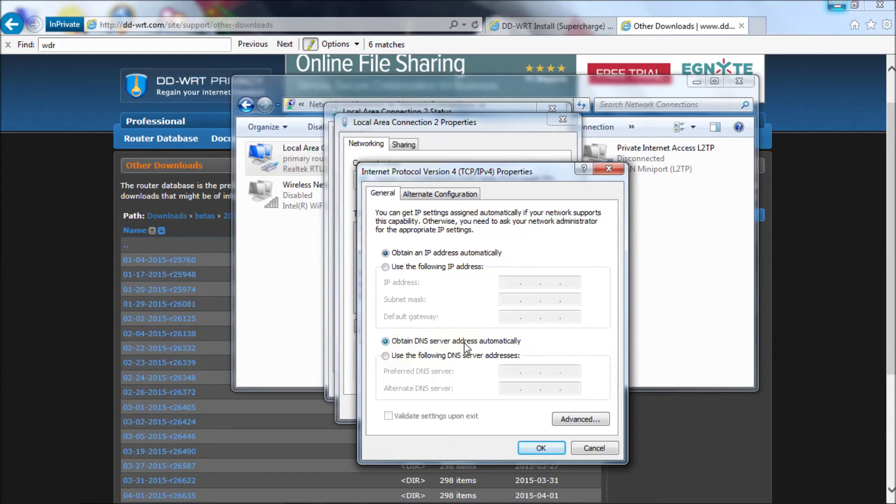
click(541, 449)
click(508, 408)
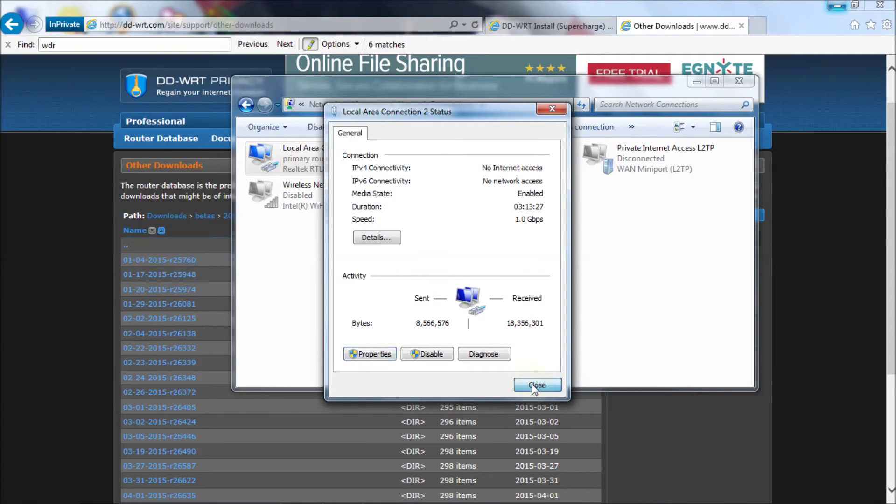
click(534, 385)
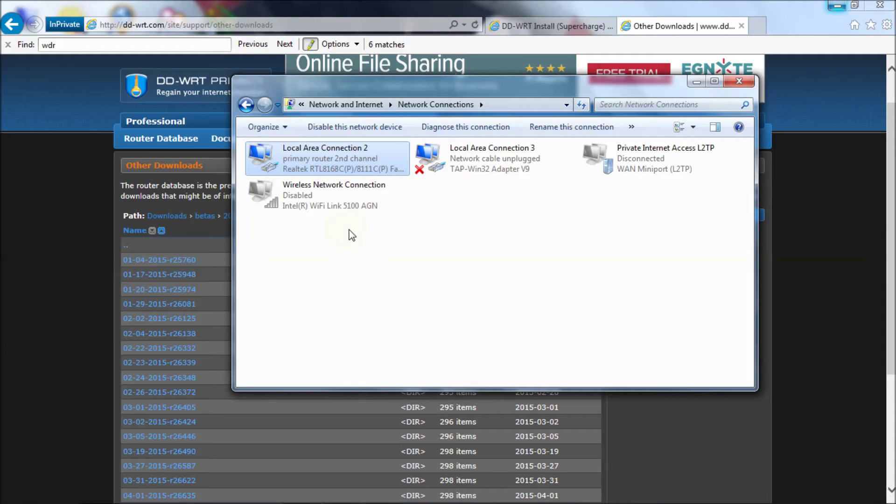
click(738, 83)
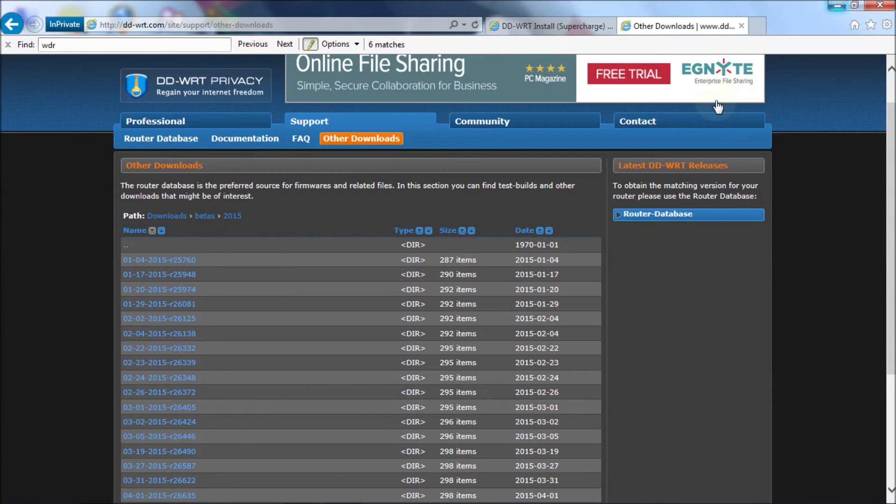
Load the router's control panel at 192.168.1.1 in place of the YouTube page
click(551, 29)
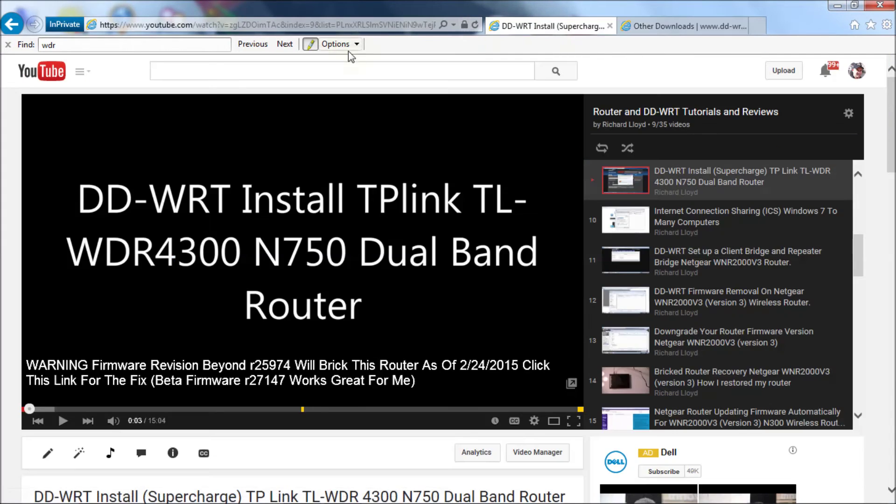
click(322, 28)
text(192)
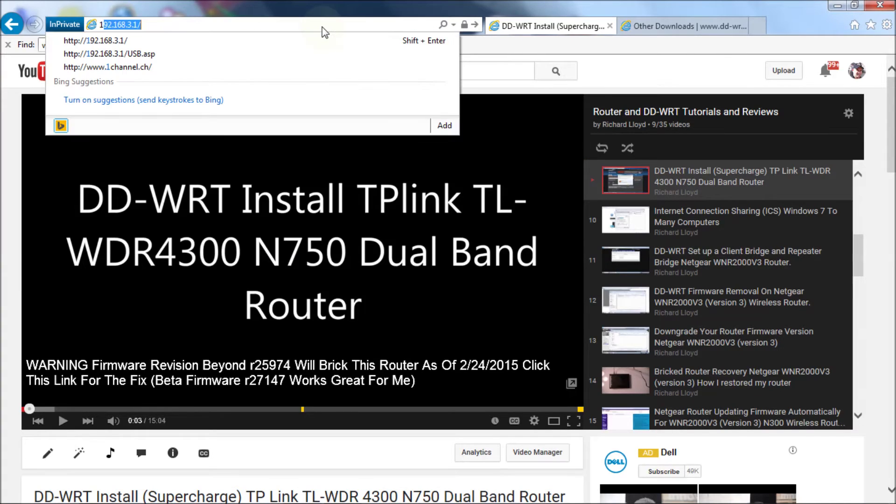
text(.168.1.1)
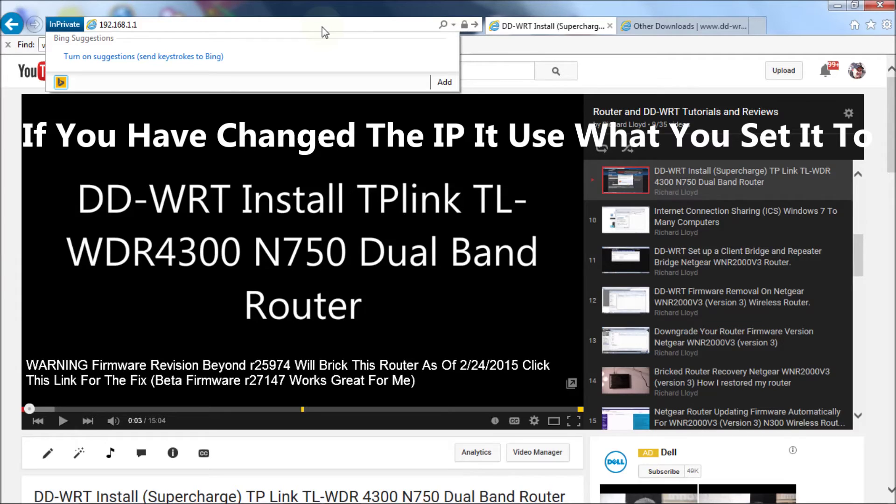
key(Return)
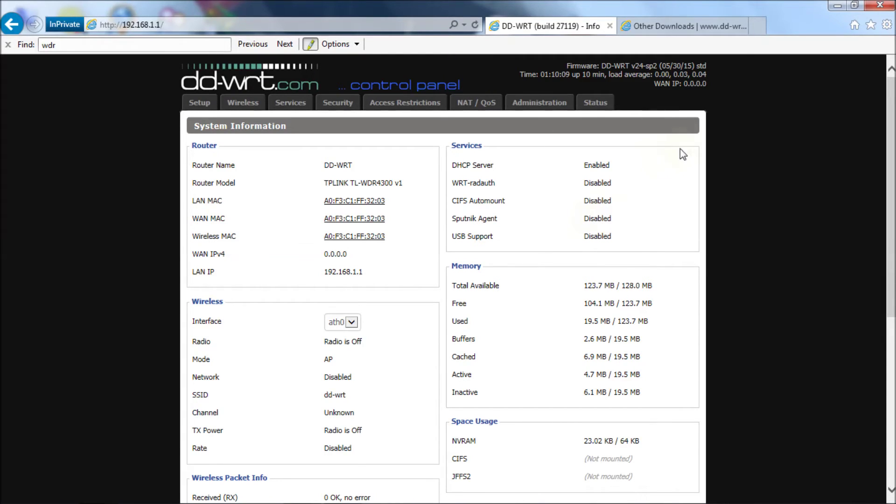
View the About DD-WRT information to check the installed firmware revision, and close it
click(663, 70)
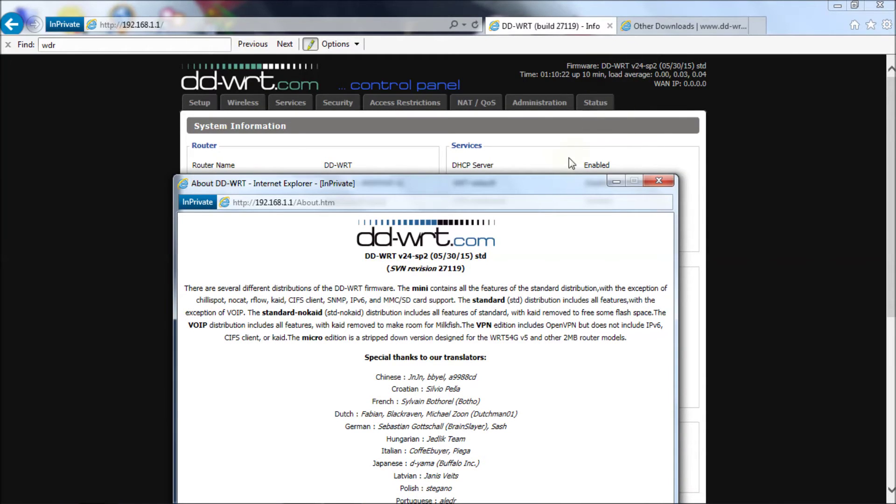
drag(555, 190, 575, 87)
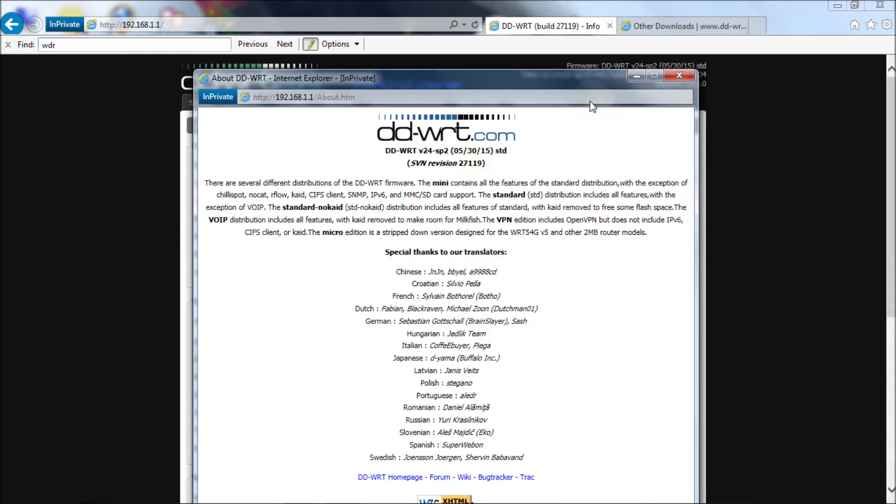
click(679, 76)
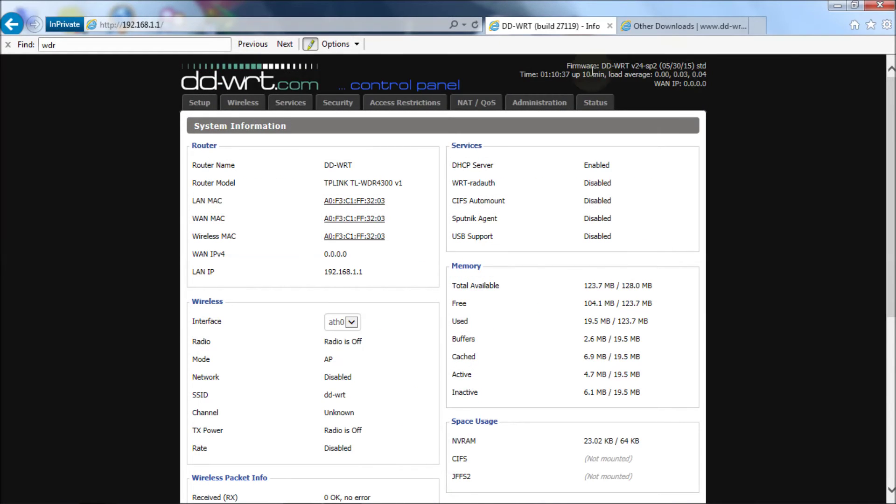
Request a backup of the router's configuration and dismiss the nvrambak.bin download
click(536, 107)
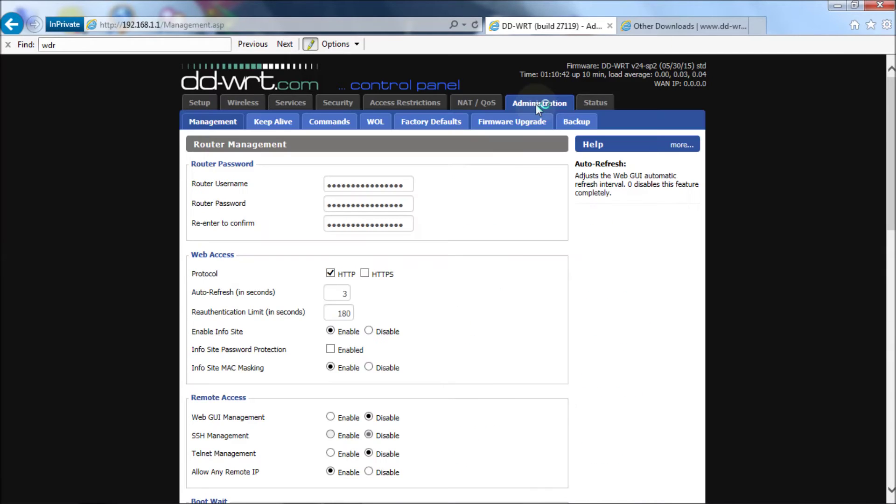
click(498, 125)
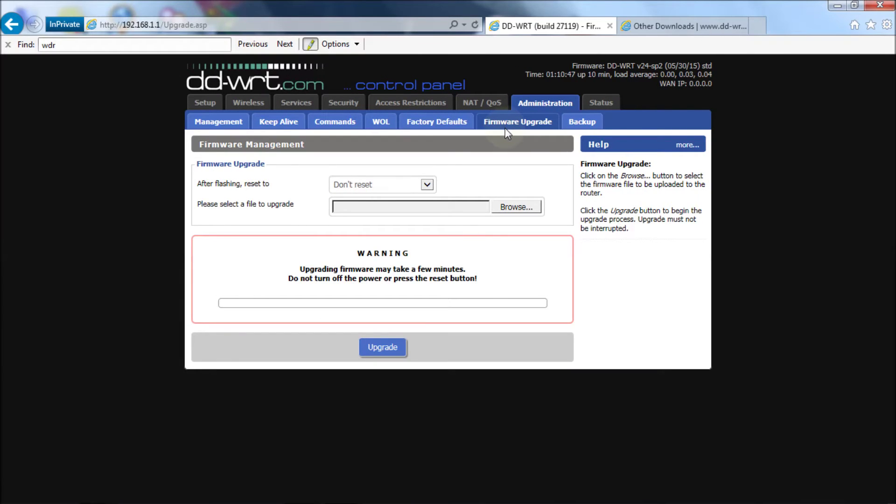
click(586, 123)
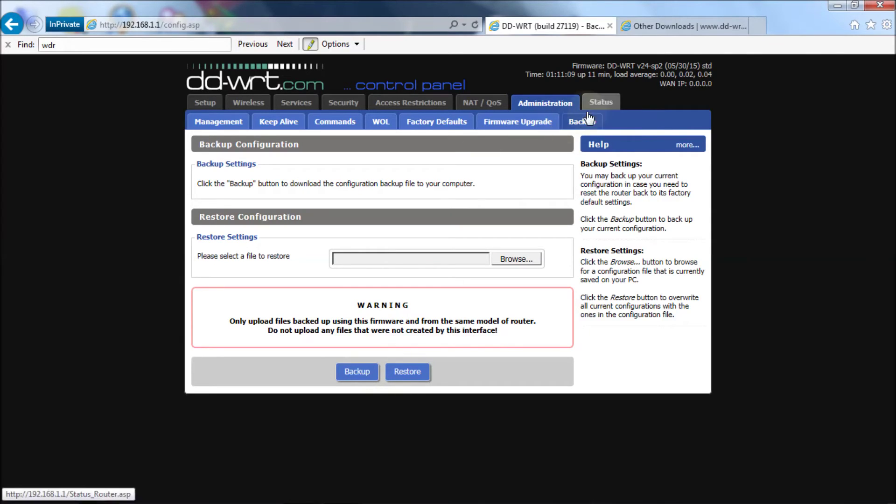
click(364, 375)
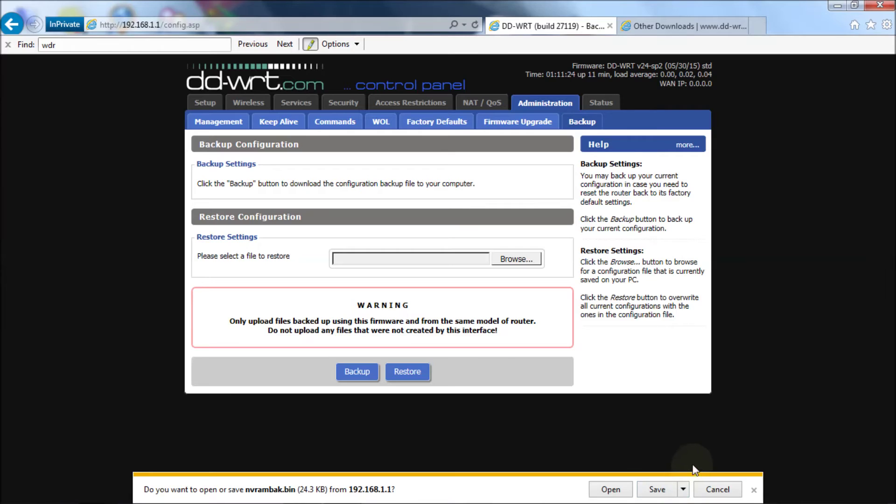
click(753, 490)
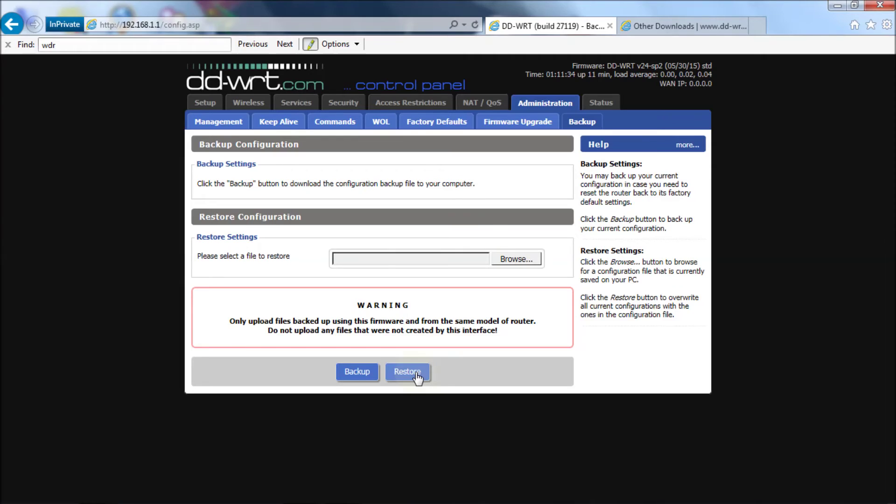
Try to upgrade the router's firmware with factory-to-ddwrt.bin from the Downloads\WDR4300V1\r27147 folder, without resetting after flashing
click(519, 132)
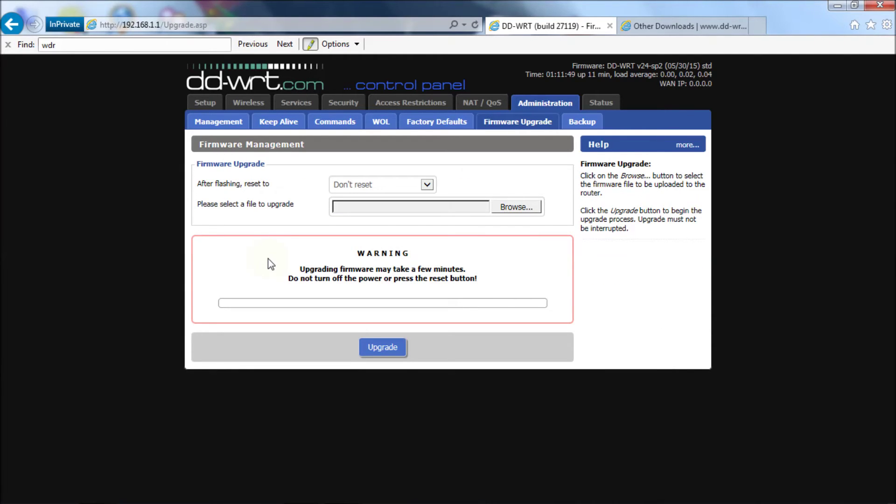
click(524, 208)
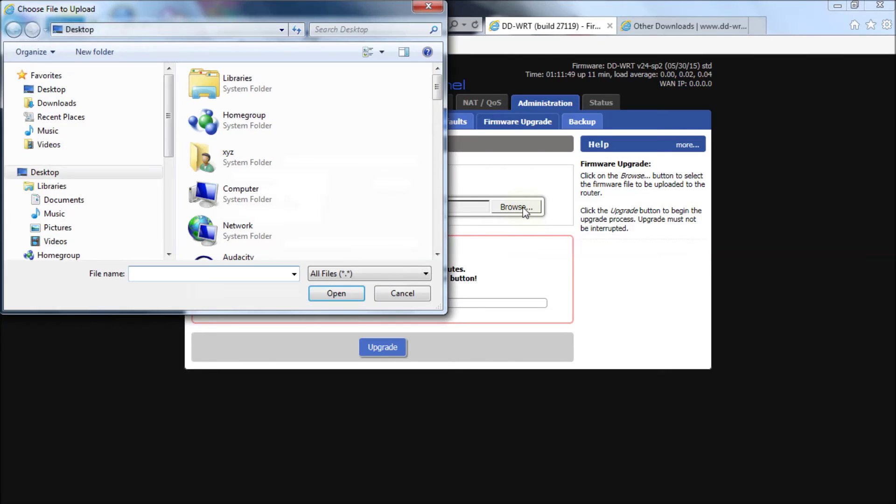
scroll(172, 91, up, 2)
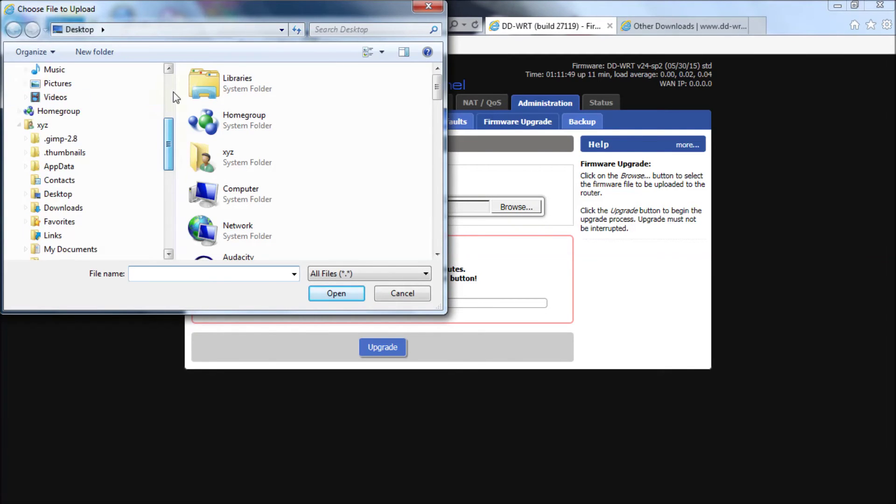
scroll(173, 92, up, 3)
click(90, 103)
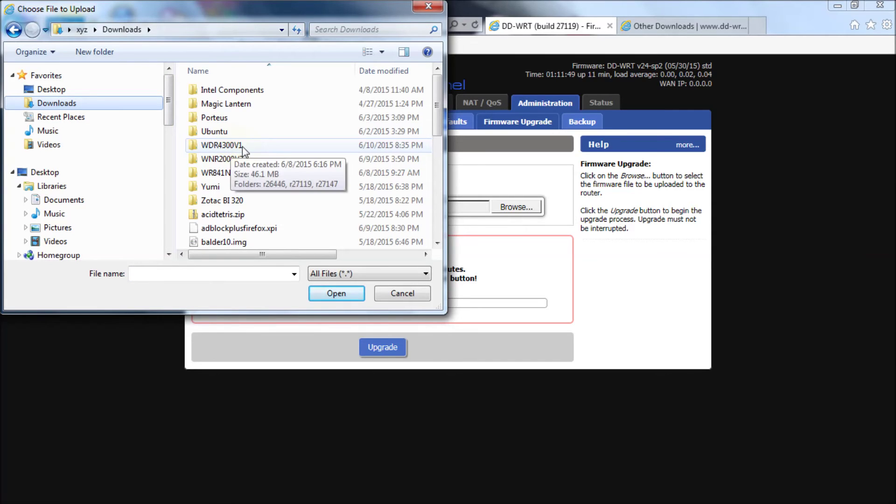
double_click(223, 145)
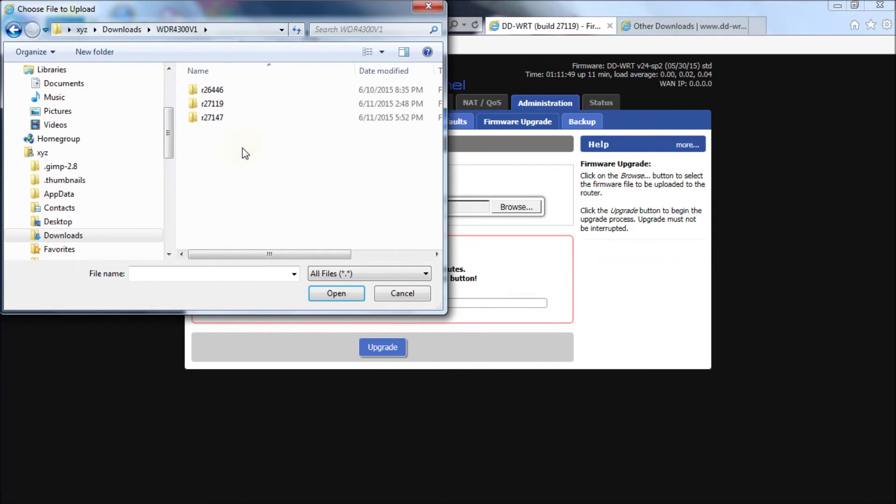
double_click(232, 123)
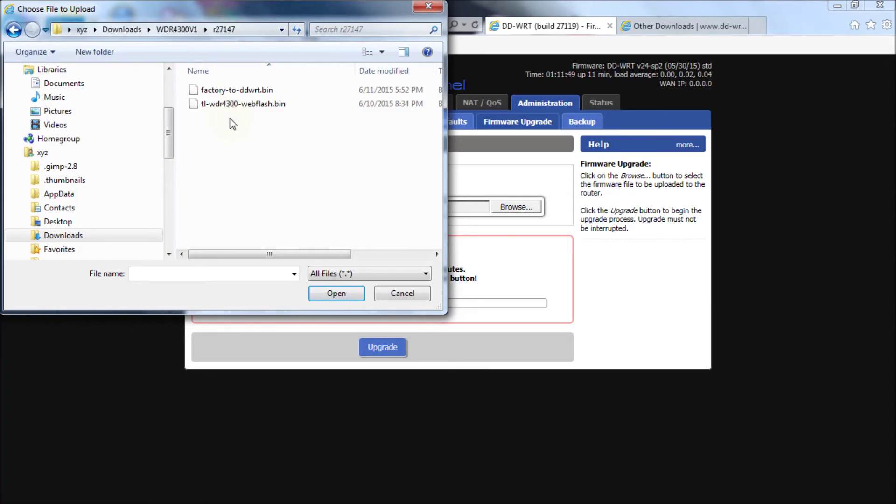
click(240, 89)
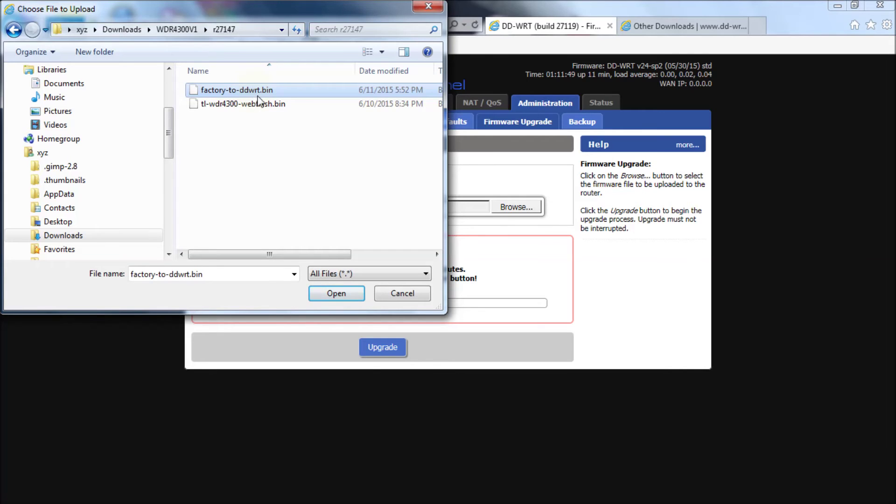
click(322, 297)
click(385, 350)
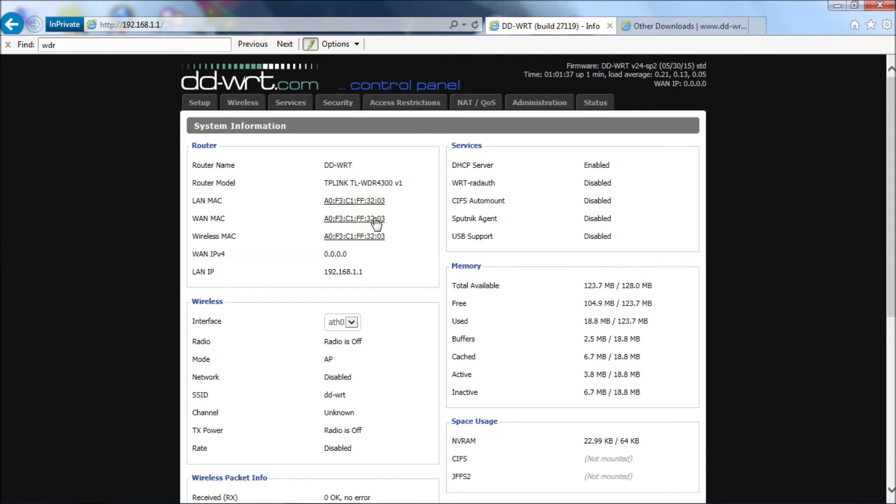
Return to the firmware upgrade page and check the installed revision in the About DD-WRT information, closing it when done
click(544, 106)
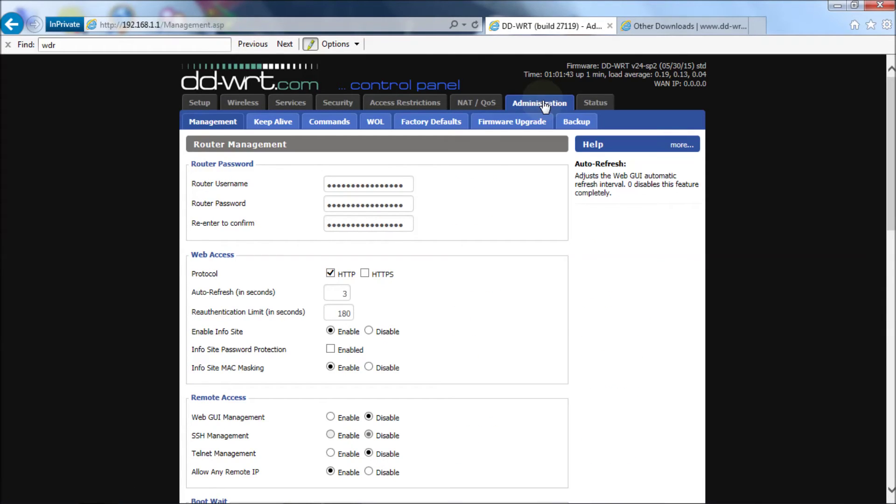
click(512, 123)
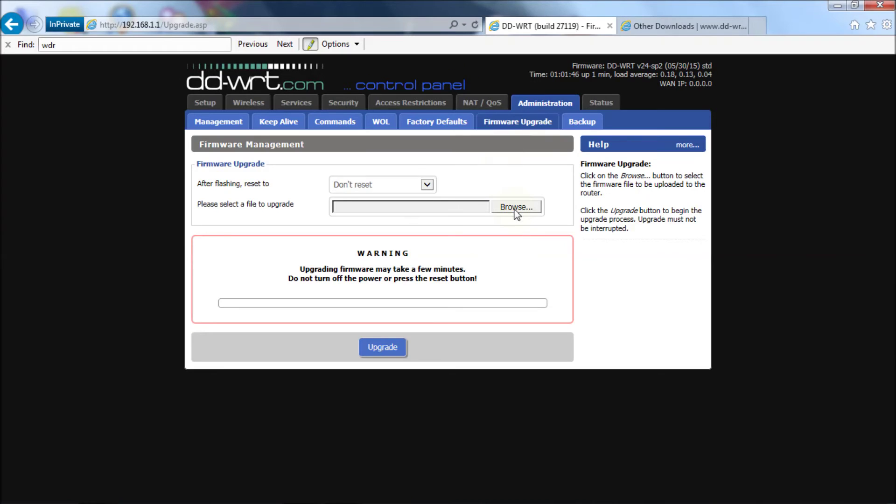
click(659, 70)
drag(625, 44, 602, 94)
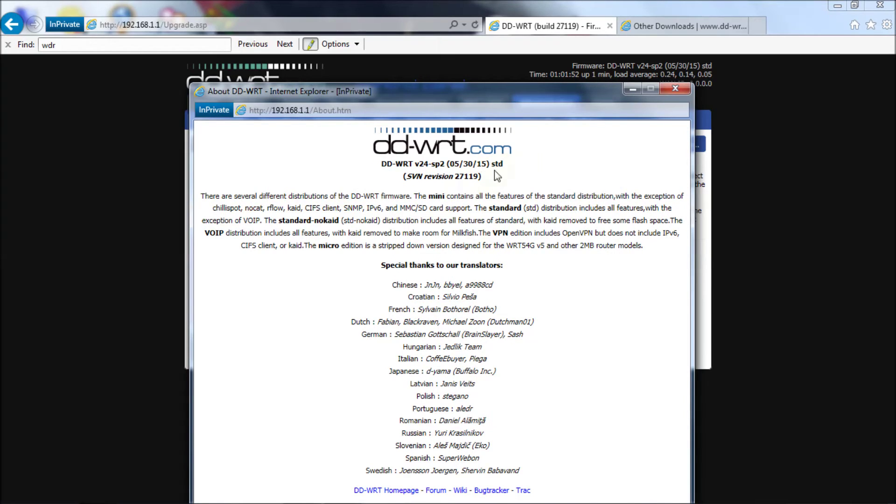
click(676, 89)
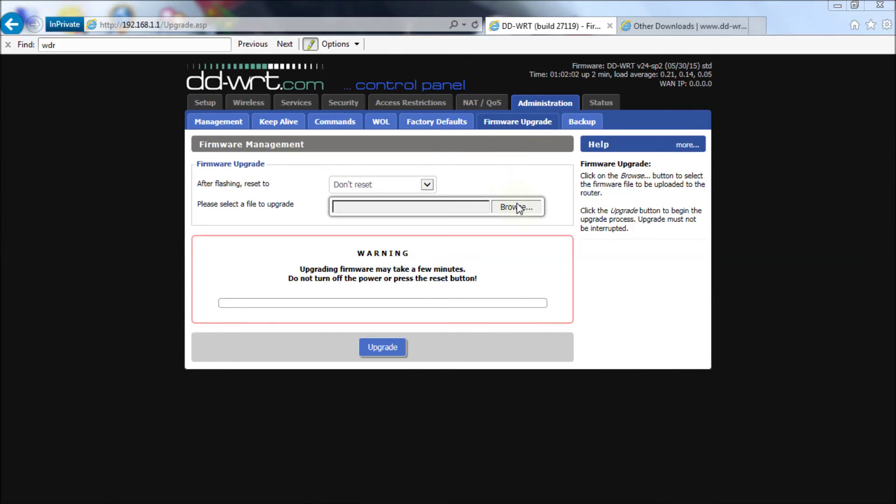
Upgrade the firmware with tl-wdr4300-webflash.bin from the r27147 folder, and check the revision in the About DD-WRT information
click(517, 207)
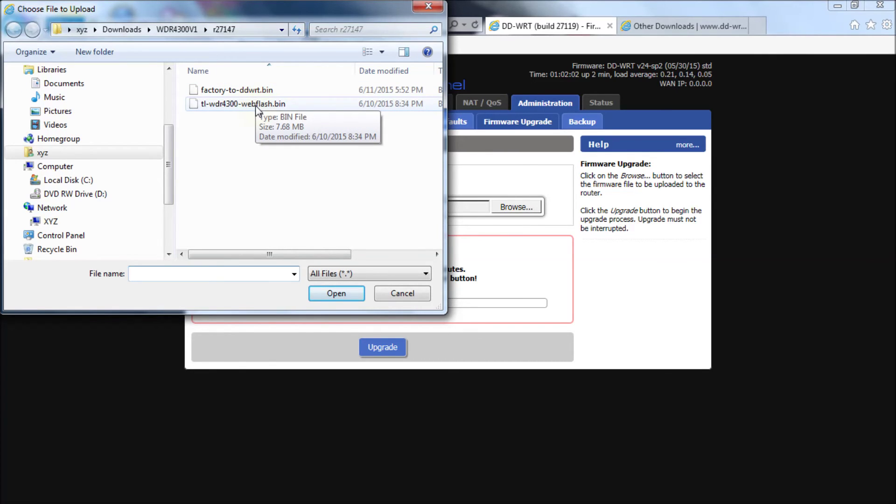
click(256, 108)
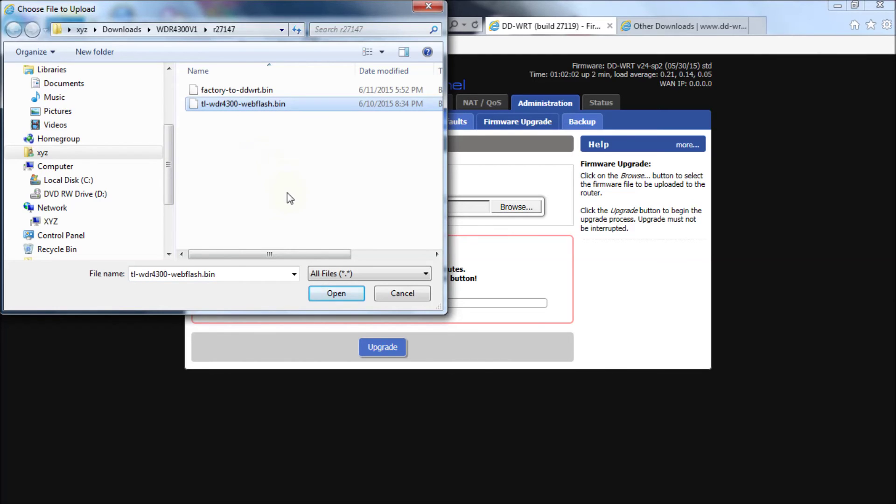
click(337, 294)
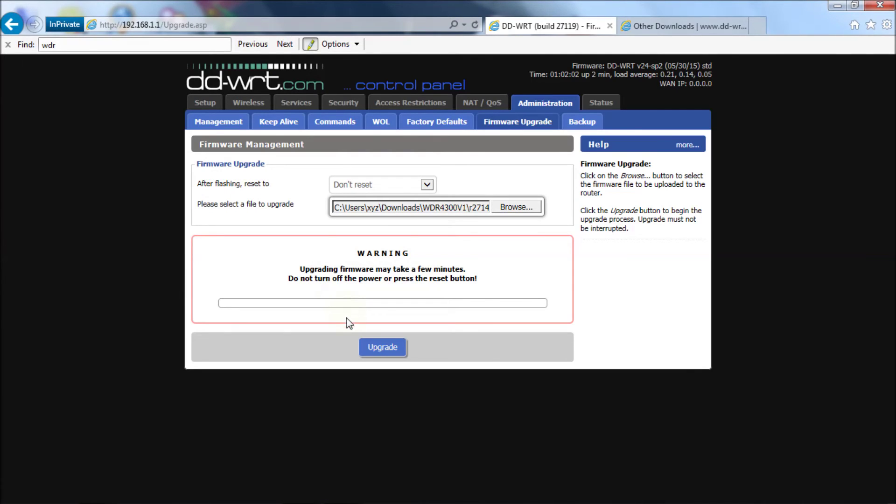
click(374, 348)
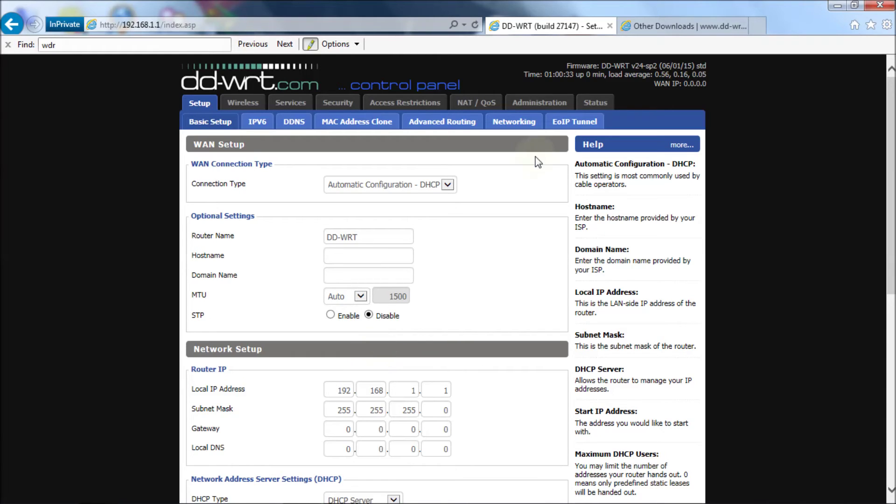
click(647, 70)
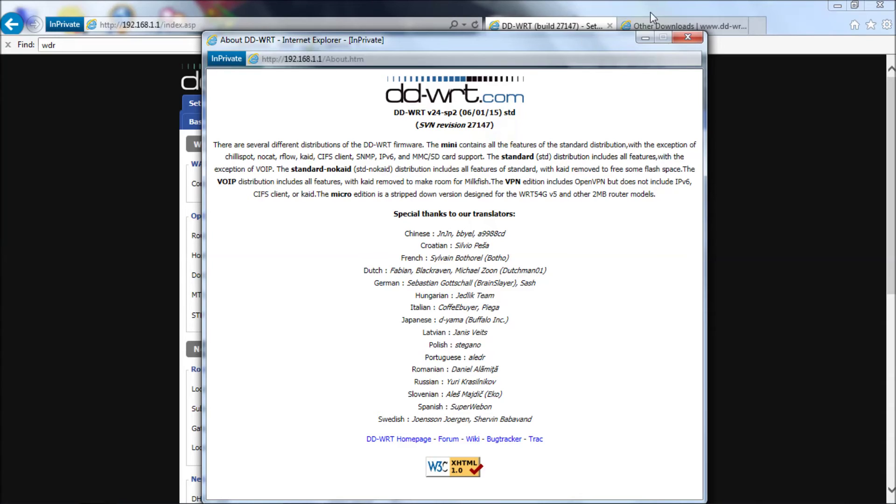
click(682, 38)
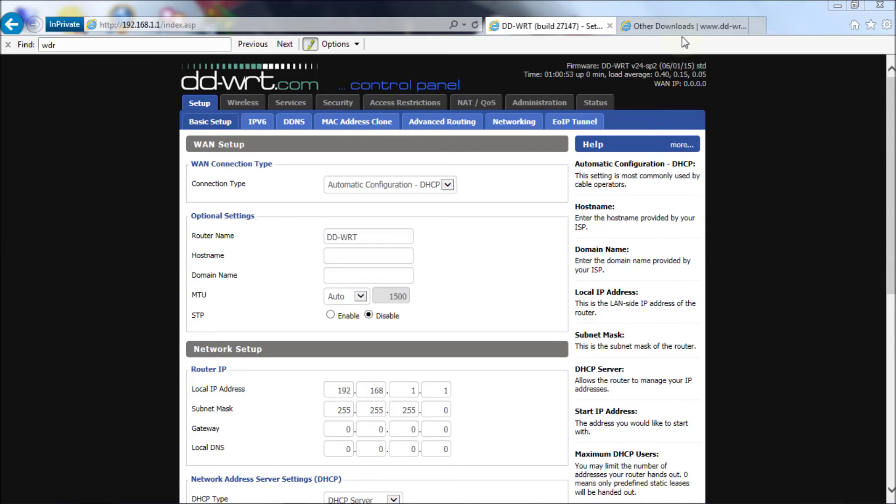
Try to flash the router with factory-to-ddwrt.bin from the WDR4300V1\r26446 folder
click(534, 105)
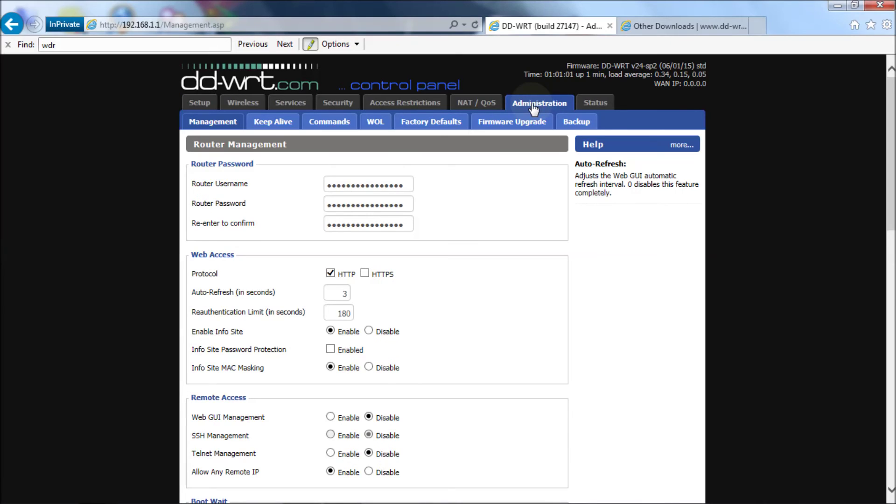
click(519, 126)
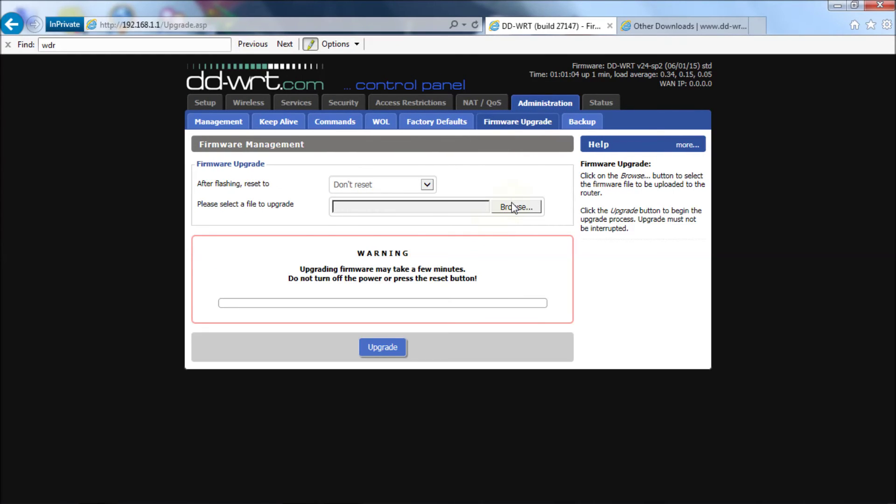
click(514, 207)
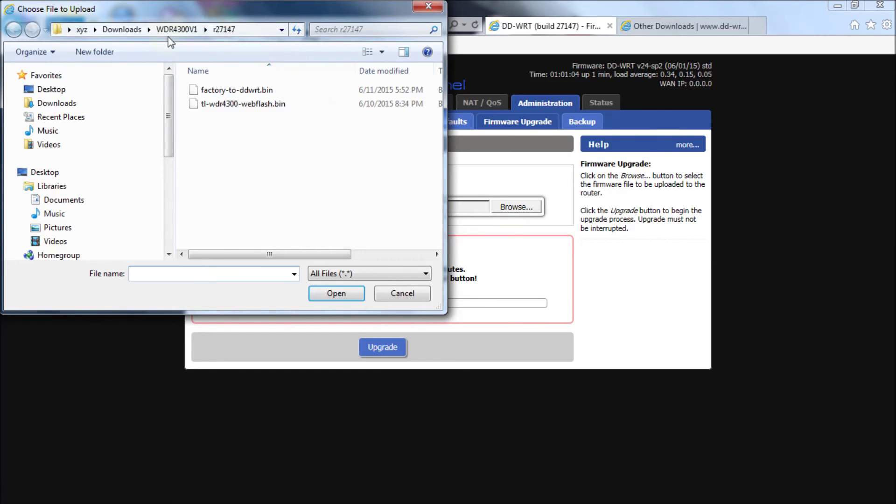
click(187, 30)
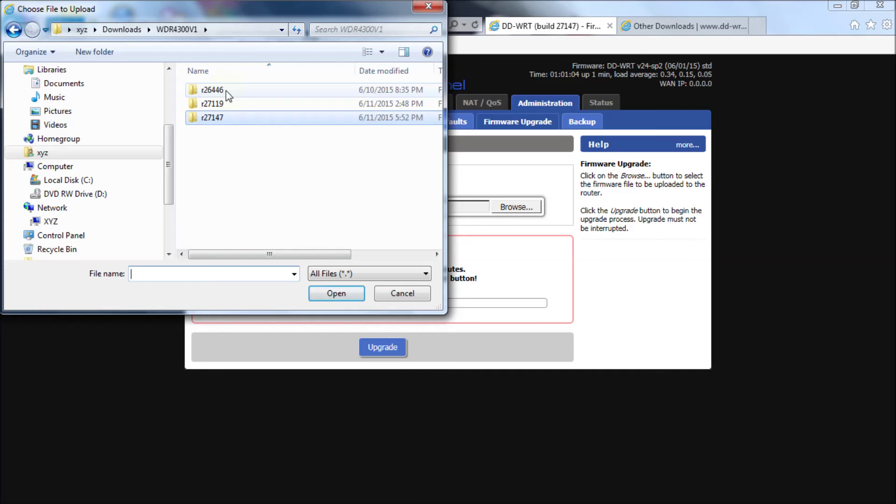
double_click(226, 91)
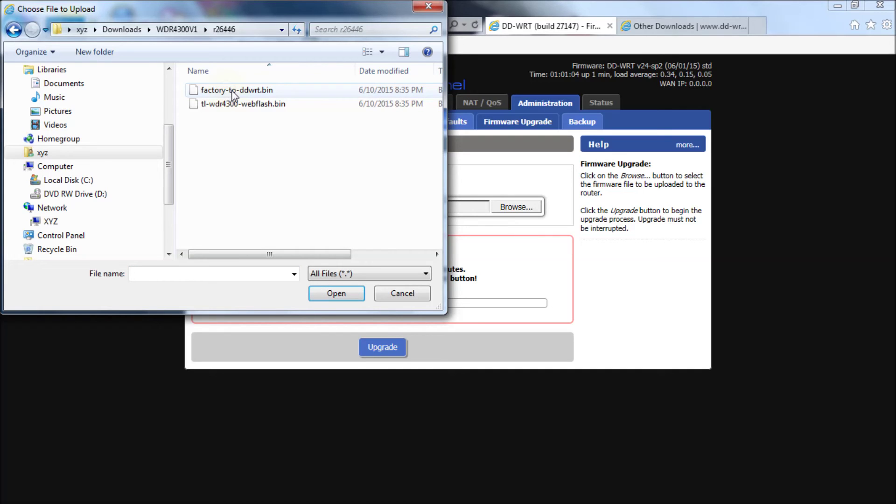
click(249, 91)
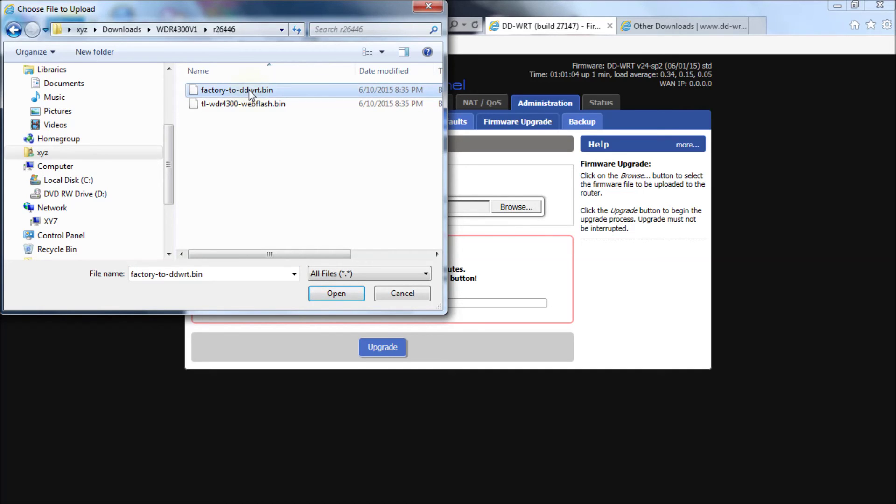
click(336, 294)
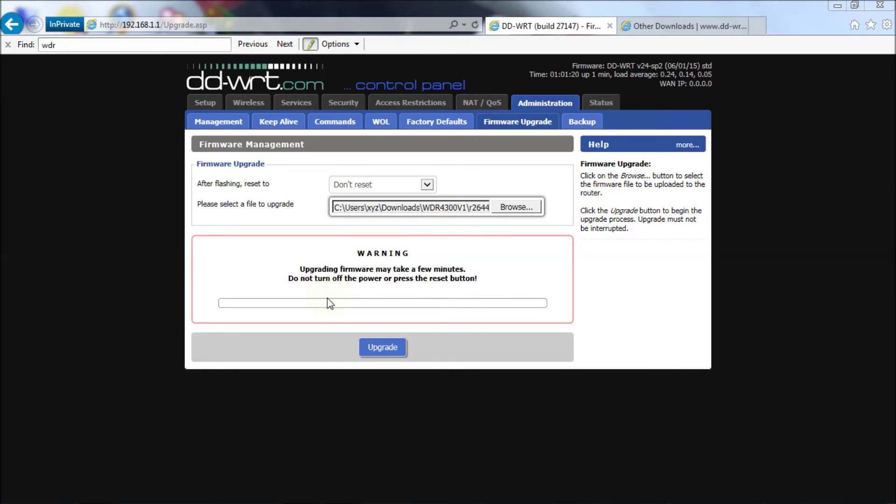
click(383, 347)
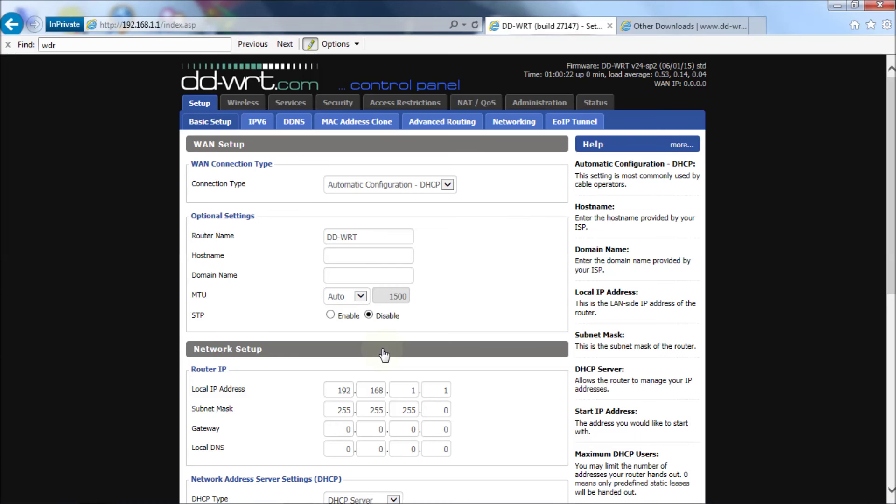
Look over the basic setup page and view the About DD-WRT information to check the firmware revision, and close it
scroll(380, 350, down, 4)
scroll(380, 350, up, 4)
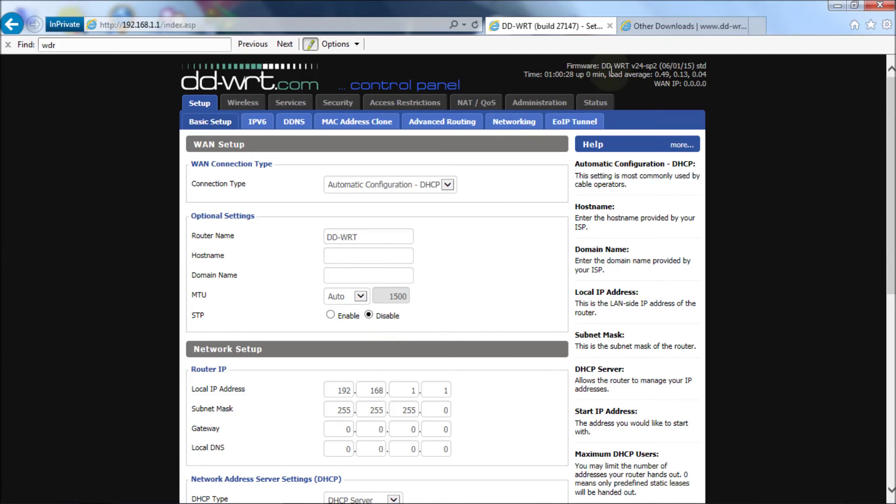
click(656, 69)
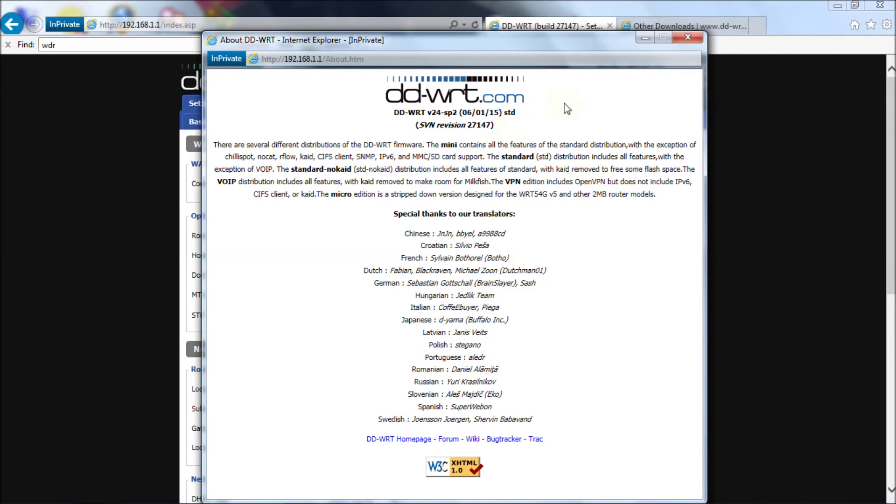
click(688, 37)
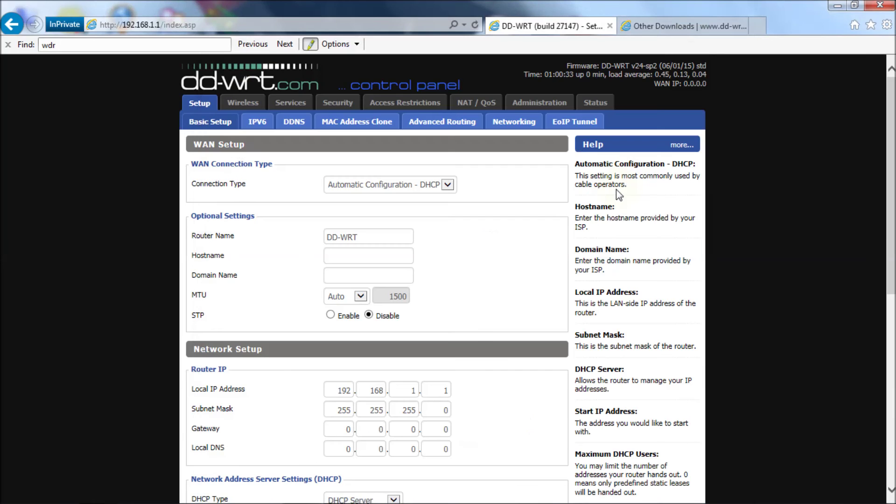
Flash the router with tl-wdr4300-webflash.bin from the r26446 folder through the firmware upgrade page
click(549, 106)
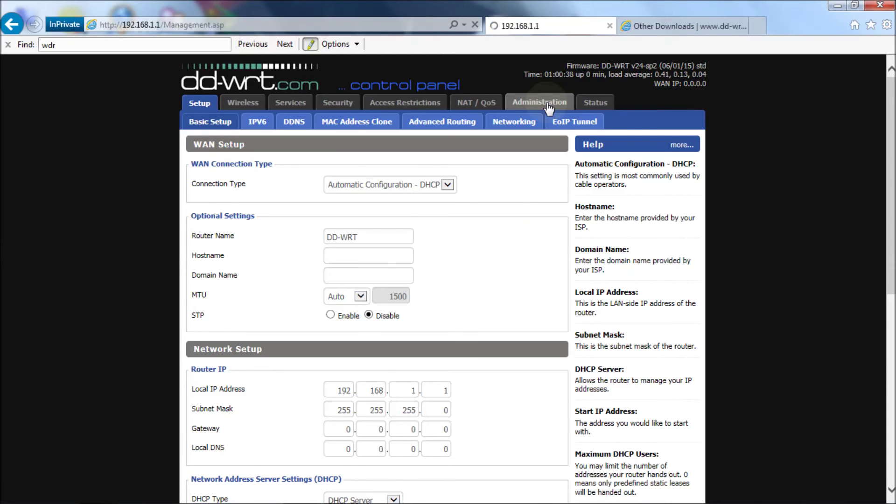
click(522, 115)
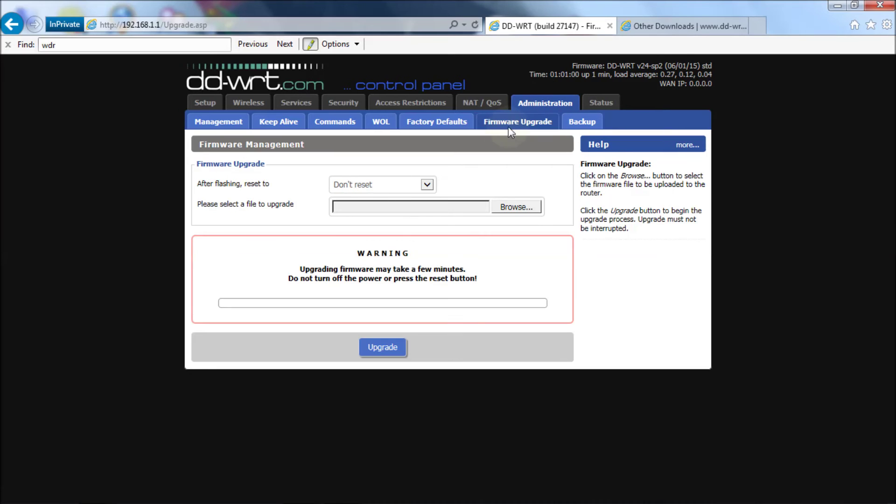
click(518, 208)
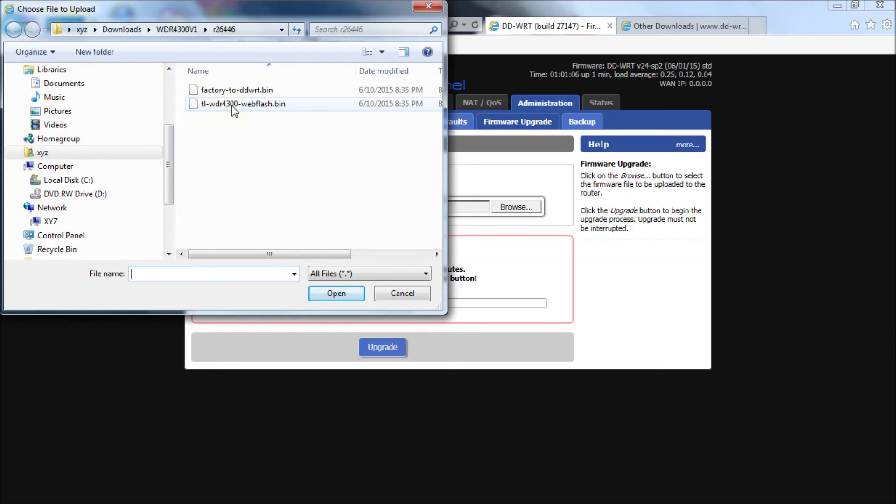
click(269, 106)
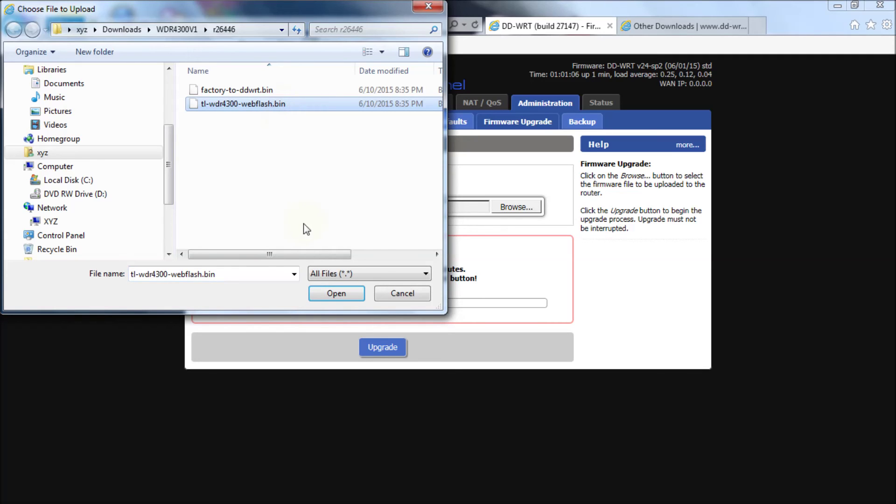
click(338, 294)
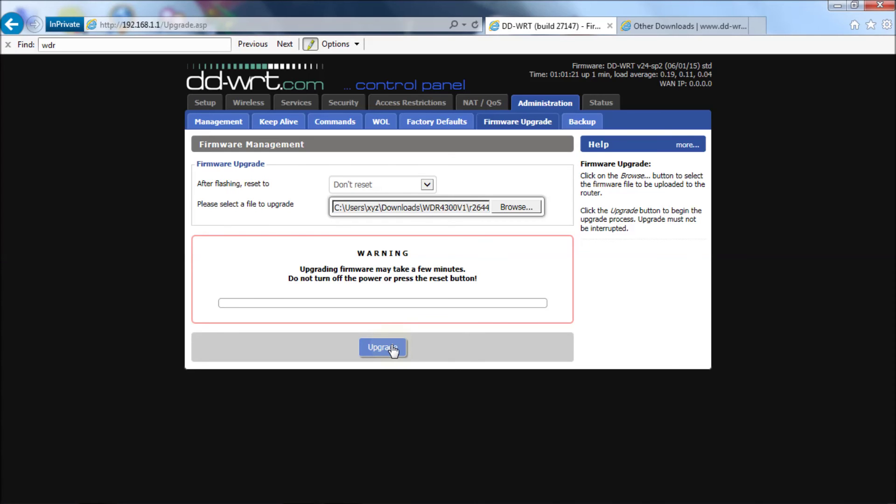
click(392, 347)
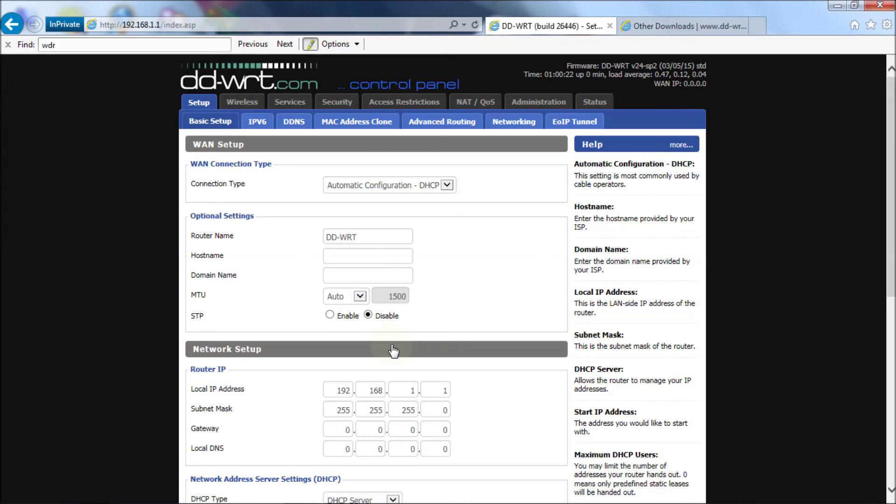
Go to the router's Administration page, view the About DD-WRT information to check the firmware revision, and close it
click(556, 108)
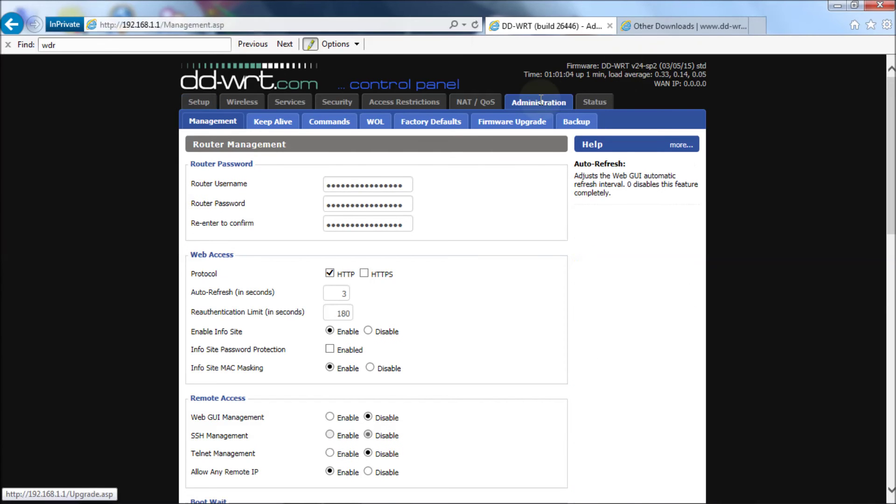
click(652, 70)
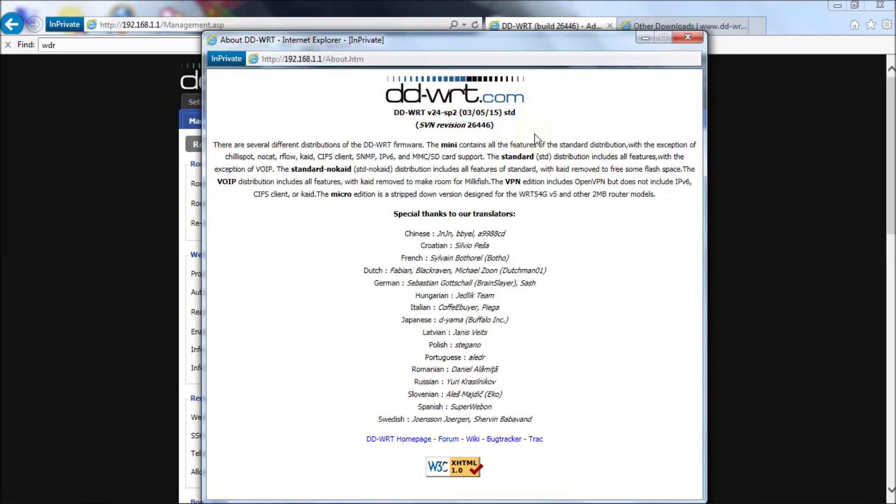
click(688, 37)
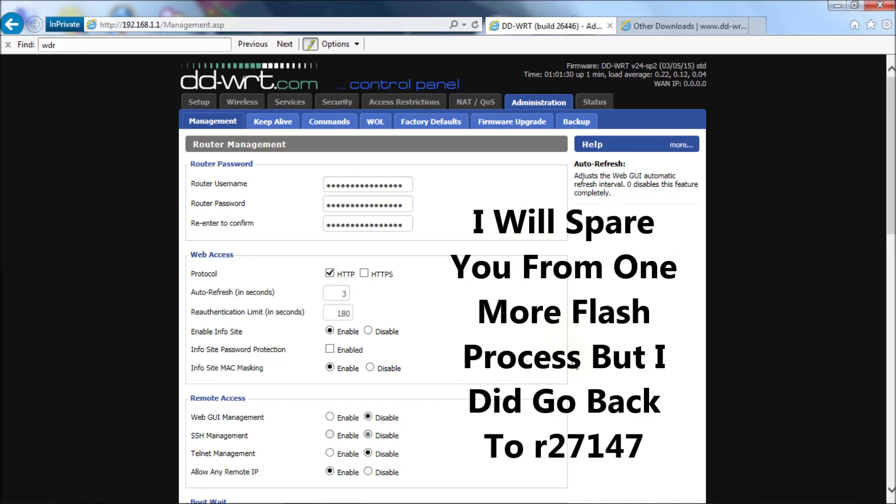
Enable the Wireless Network Connection adapter in the Windows network adapter settings, and switch back to the router's control panel in Internet Explorer
mouse_move(574, 502)
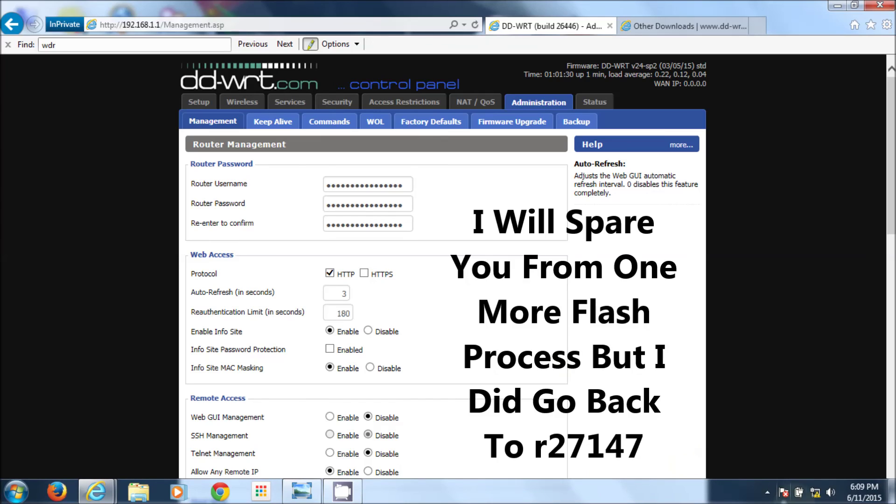
click(816, 493)
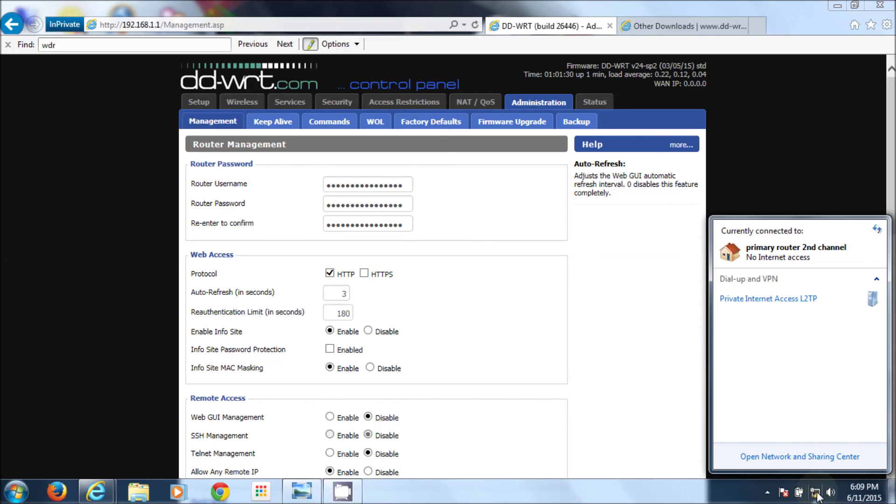
click(812, 458)
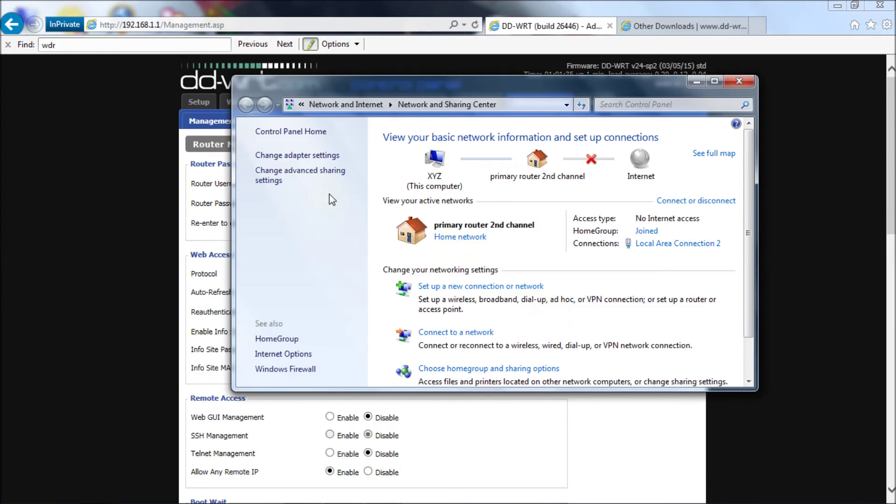
click(313, 156)
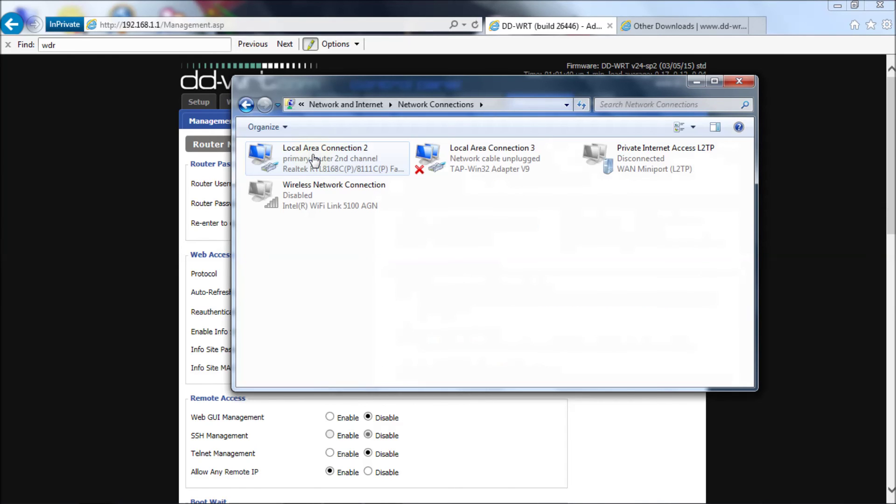
right_click(351, 198)
click(329, 198)
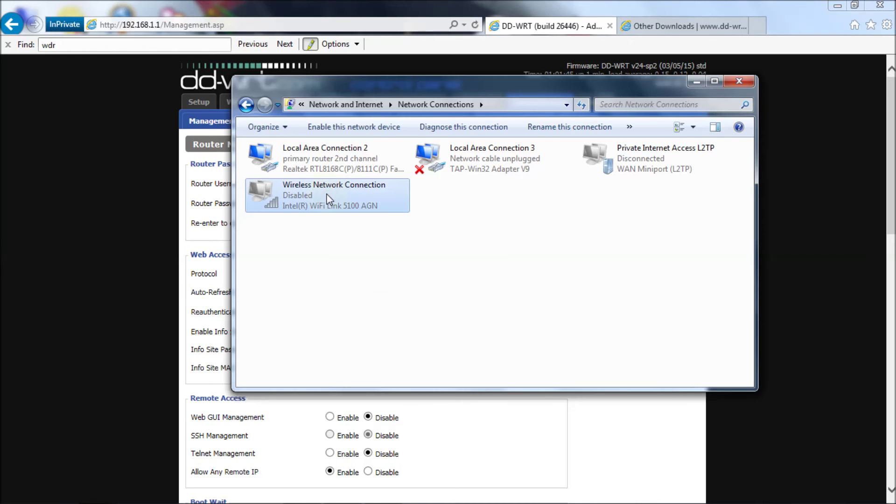
right_click(328, 199)
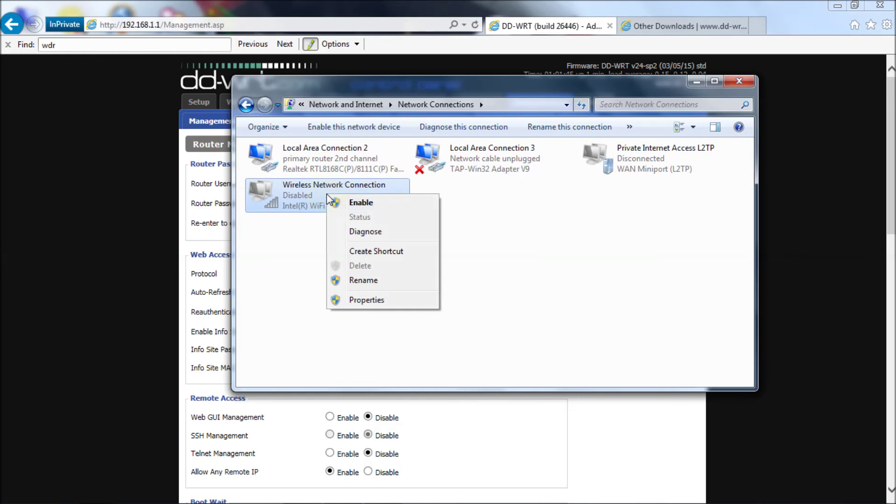
click(375, 202)
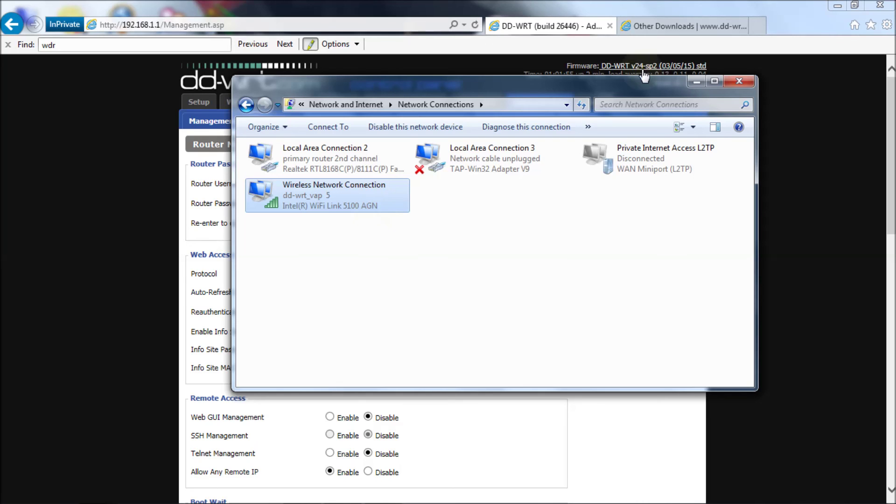
key(alt+Tab)
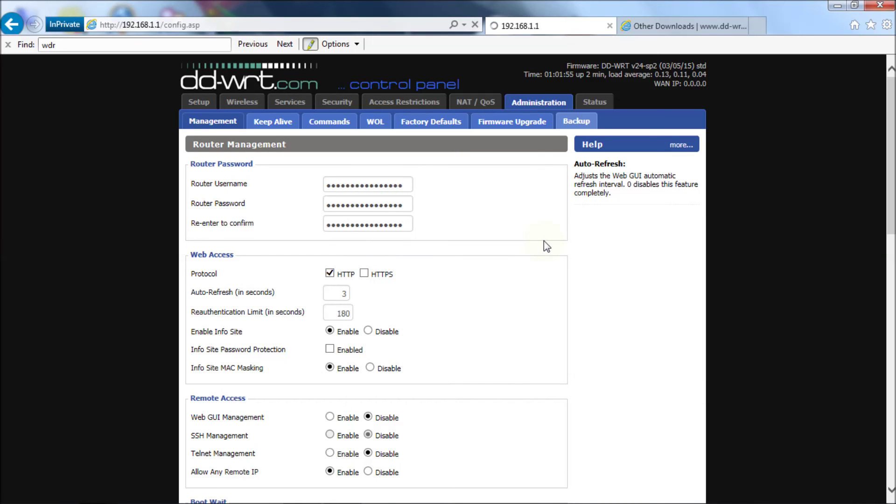